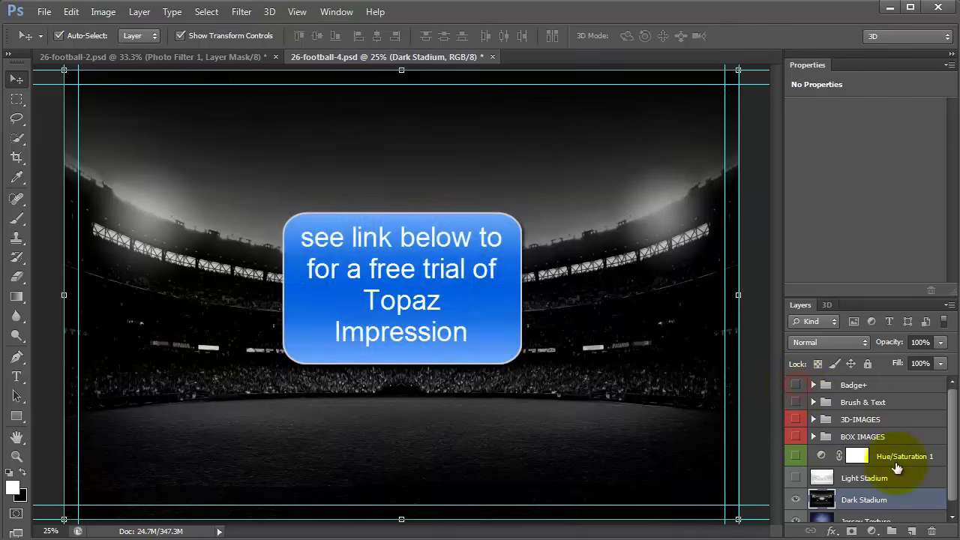
Open the Topaz Impression plugin from the Filter menu on the Dark Stadium layer
{"action": "left_click", "coordinate": [240, 13]}
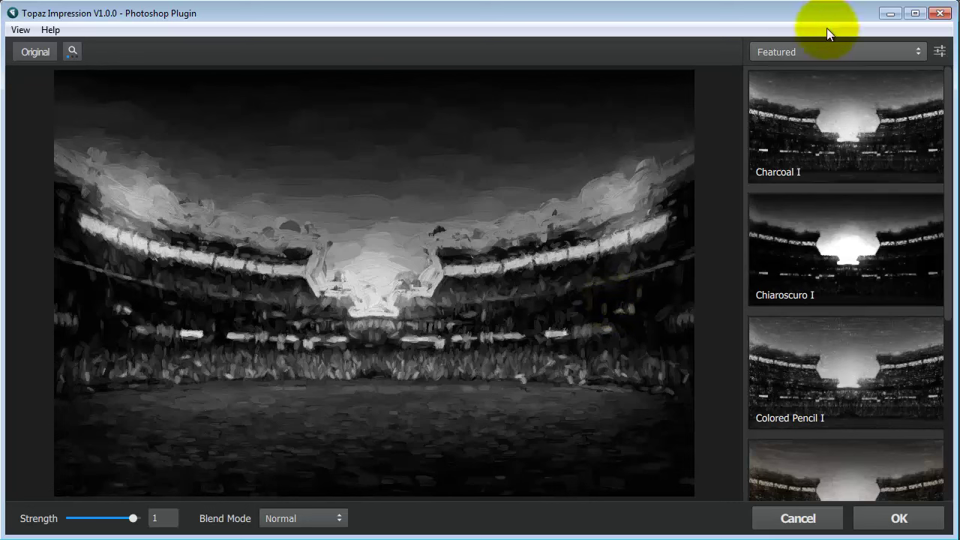
Show All Effects and preview the Impasto I and Impasto II painting styles
{"action": "left_click", "coordinate": [817, 47]}
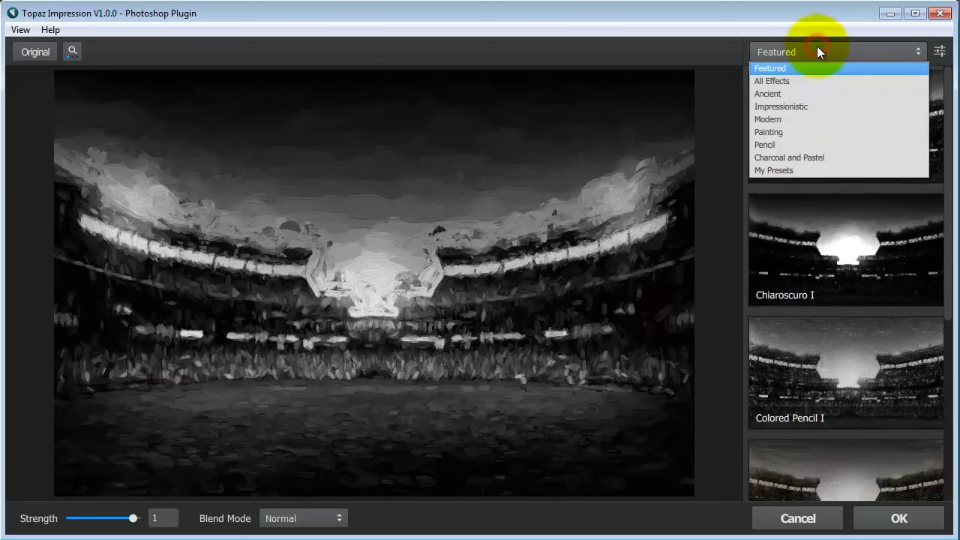
{"action": "left_click", "coordinate": [793, 82]}
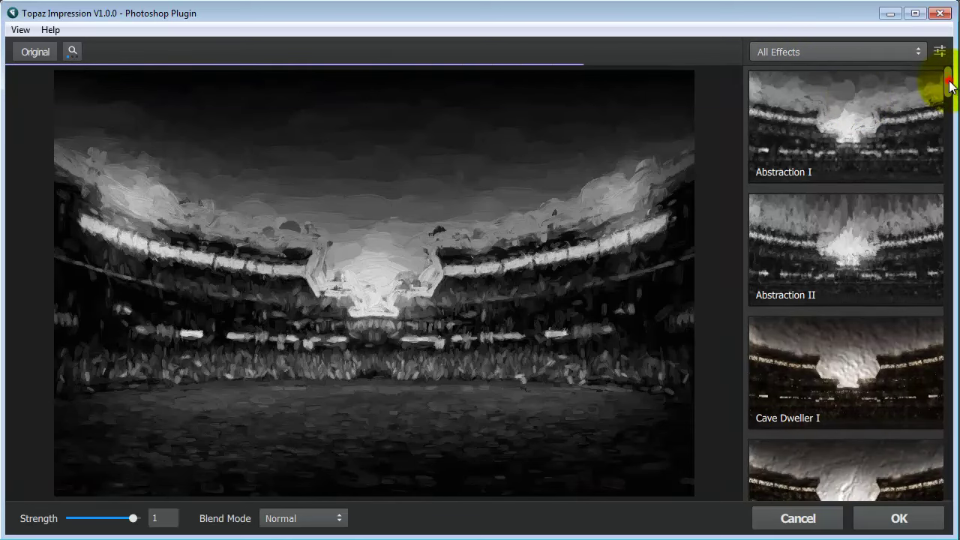
{"action": "mouse_move", "coordinate": [948, 83]}
{"action": "left_mouse_down"}
{"action": "mouse_move", "coordinate": [922, 297]}
{"action": "mouse_move", "coordinate": [820, 280]}
{"action": "left_mouse_up"}
{"action": "left_click", "coordinate": [820, 280]}
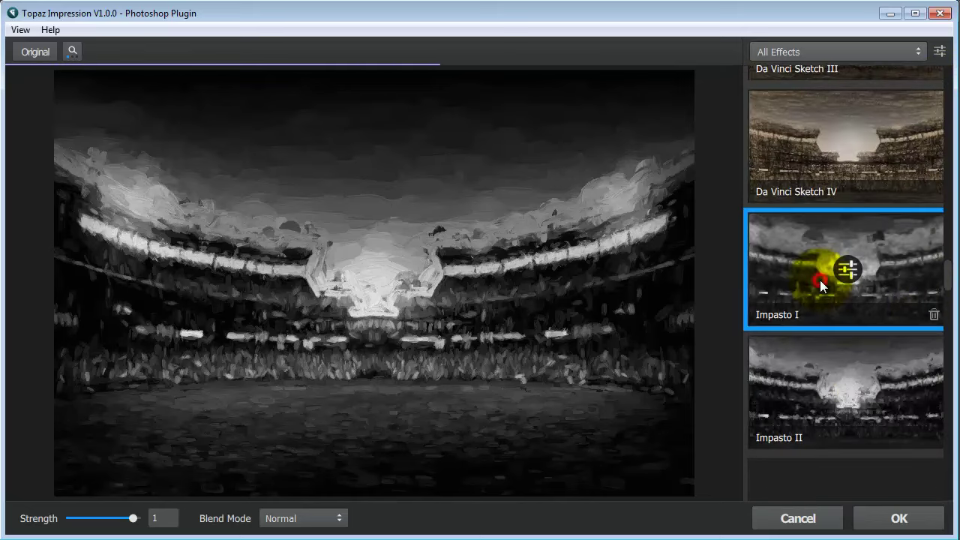
{"action": "left_click", "coordinate": [805, 371]}
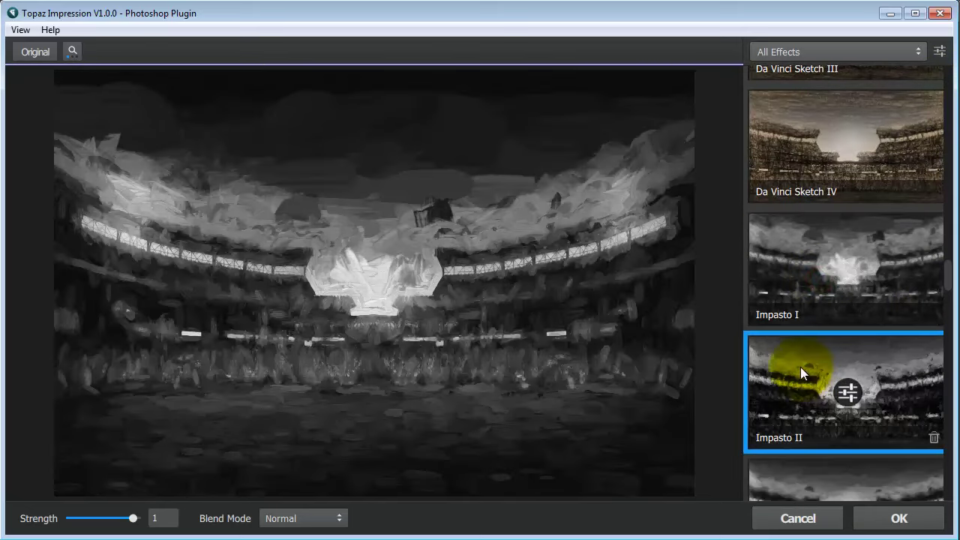
Compare Monet II, Oil Painting II and Oil Painting III, then settle back on Impasto
{"action": "scroll", "coordinate": [847, 307], "scroll_direction": "down", "scroll_amount": 4}
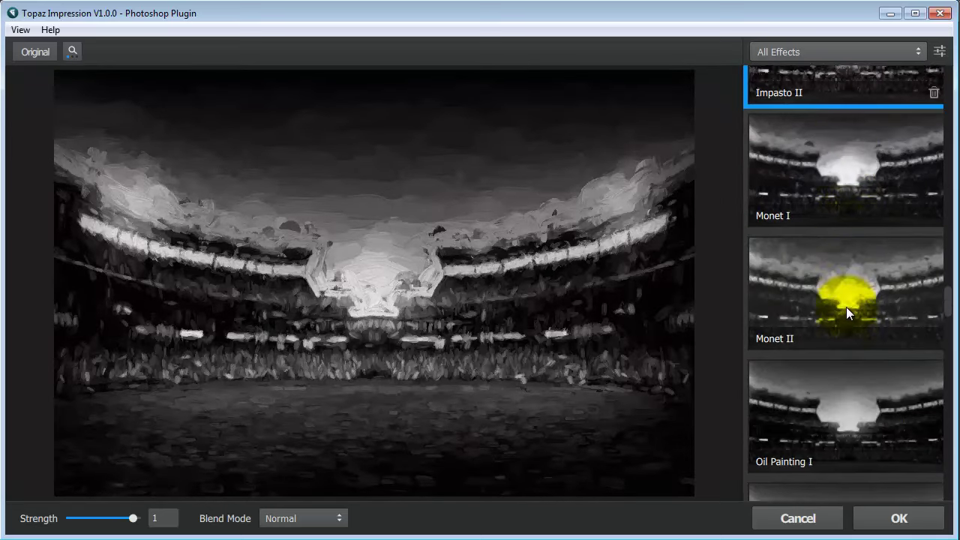
{"action": "scroll", "coordinate": [845, 307], "scroll_direction": "down", "scroll_amount": 1}
{"action": "left_click", "coordinate": [846, 257]}
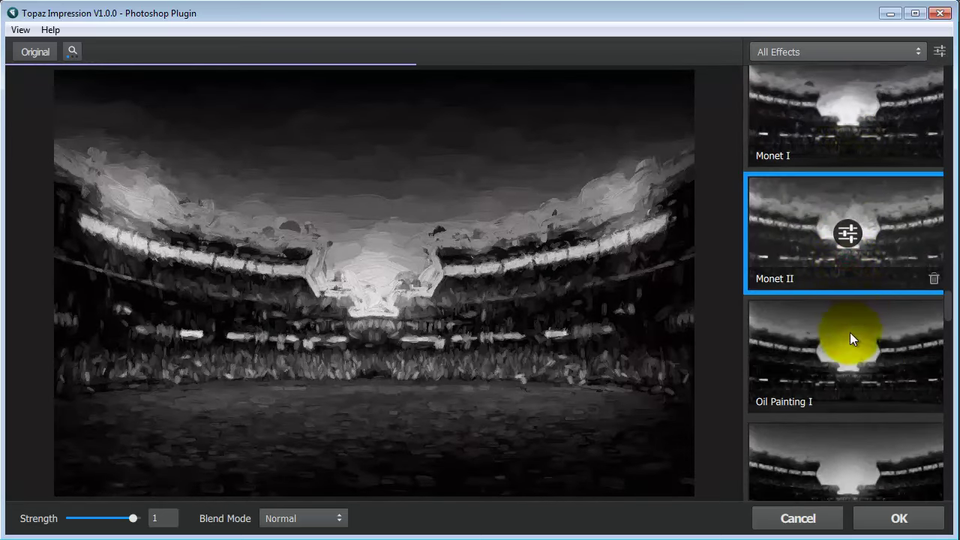
{"action": "scroll", "coordinate": [849, 332], "scroll_direction": "down", "scroll_amount": 1}
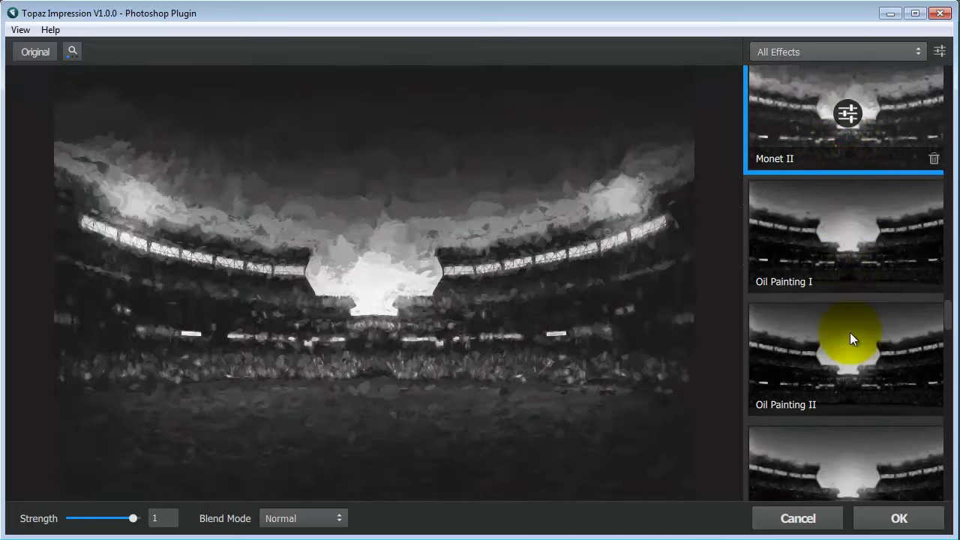
{"action": "left_click", "coordinate": [852, 335]}
{"action": "scroll", "coordinate": [884, 366], "scroll_direction": "down", "scroll_amount": 2}
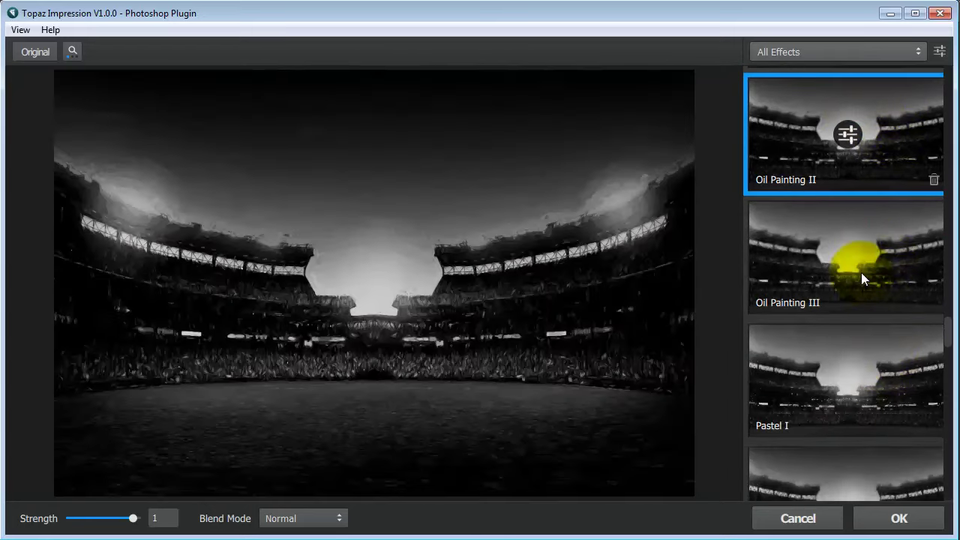
{"action": "left_click", "coordinate": [861, 272]}
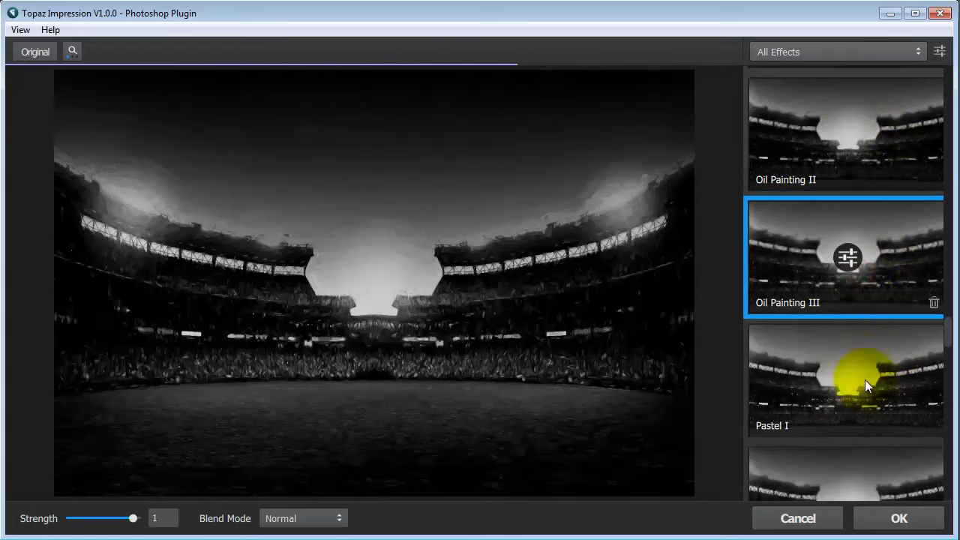
{"action": "scroll", "coordinate": [864, 379], "scroll_direction": "down", "scroll_amount": 2}
{"action": "scroll", "coordinate": [865, 380], "scroll_direction": "down", "scroll_amount": 2}
{"action": "scroll", "coordinate": [868, 380], "scroll_direction": "down", "scroll_amount": 2}
{"action": "scroll", "coordinate": [889, 381], "scroll_direction": "down", "scroll_amount": 1}
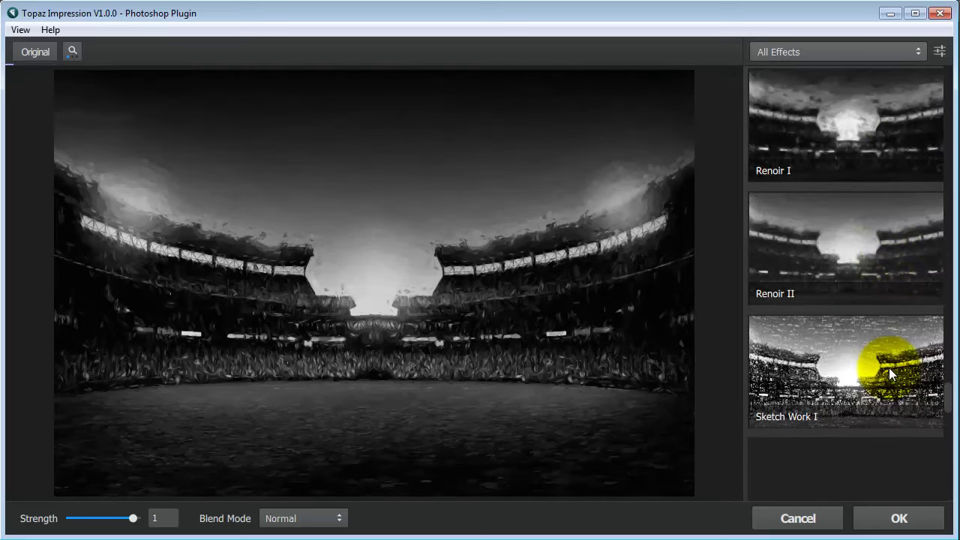
{"action": "scroll", "coordinate": [888, 367], "scroll_direction": "down", "scroll_amount": 2}
{"action": "scroll", "coordinate": [888, 370], "scroll_direction": "down", "scroll_amount": 2}
{"action": "mouse_move", "coordinate": [947, 437]}
{"action": "left_mouse_down"}
{"action": "mouse_move", "coordinate": [949, 480]}
{"action": "mouse_move", "coordinate": [949, 244]}
{"action": "mouse_move", "coordinate": [949, 299]}
{"action": "left_mouse_up"}
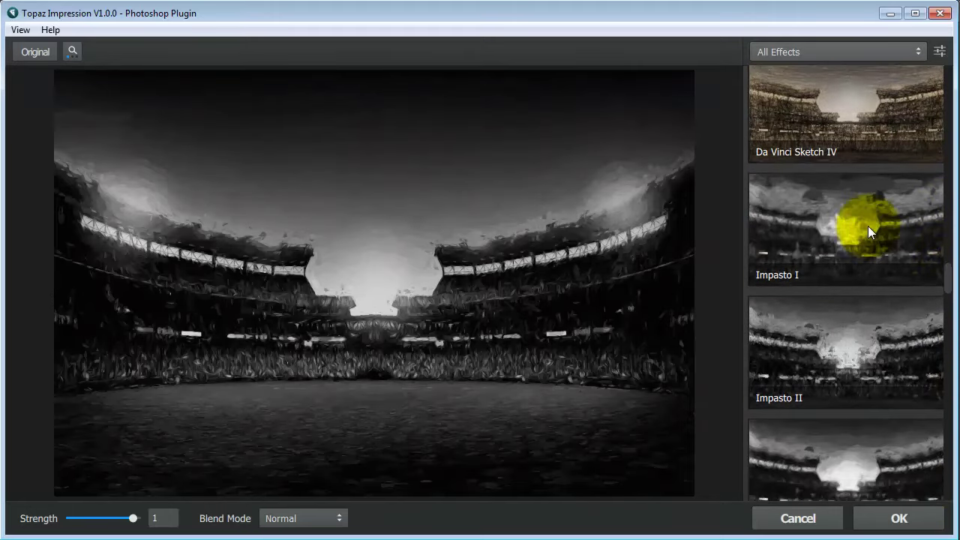
{"action": "left_click", "coordinate": [851, 365]}
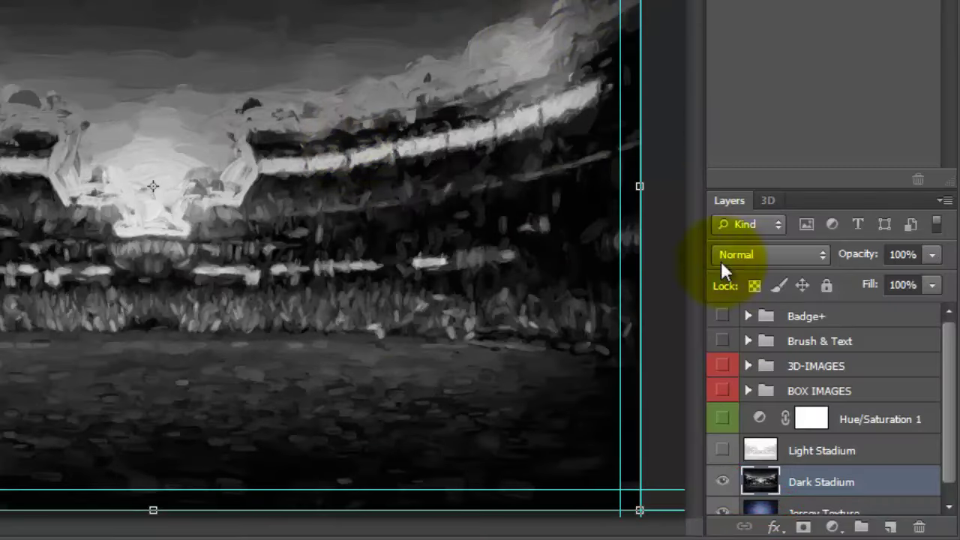
Show the Ross Washington badge and copy the football player into the poster as Layer 1
{"action": "left_click", "coordinate": [721, 316]}
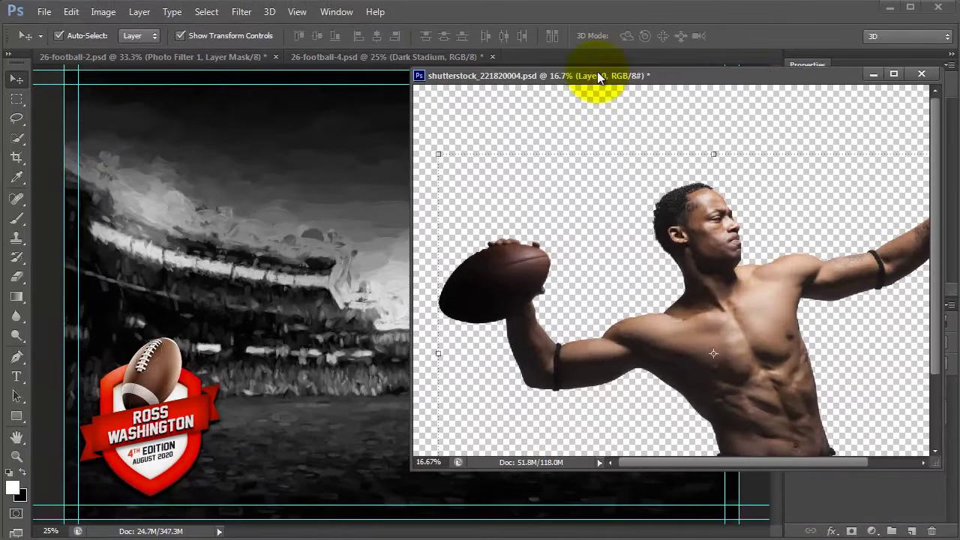
{"action": "left_click_drag", "start_coordinate": [597, 75], "coordinate": [664, 84]}
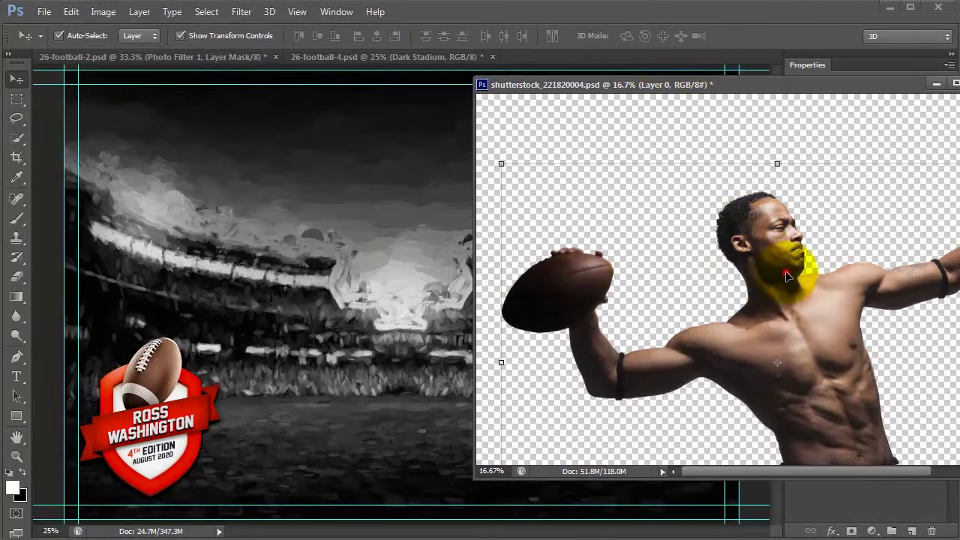
{"action": "left_click_drag", "start_coordinate": [787, 276], "coordinate": [380, 227]}
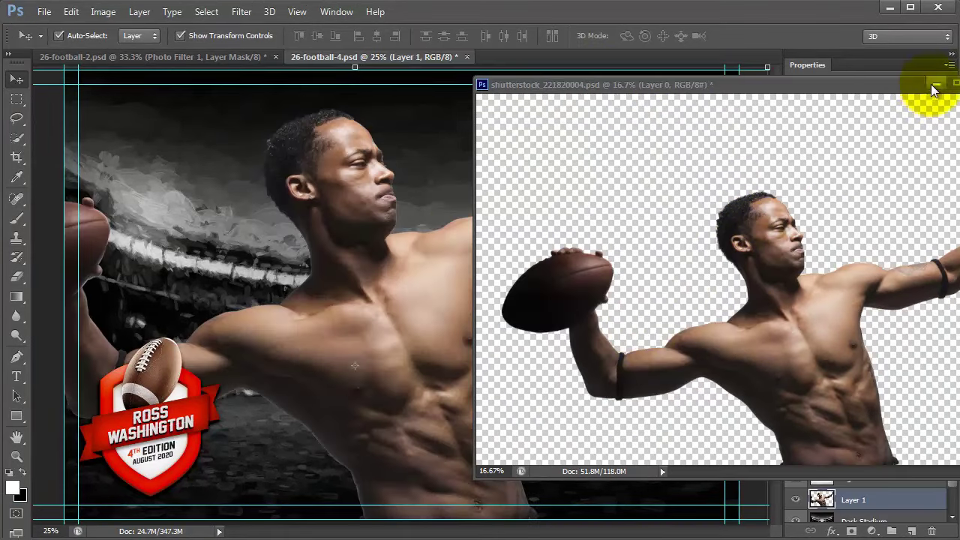
{"action": "left_click", "coordinate": [935, 84]}
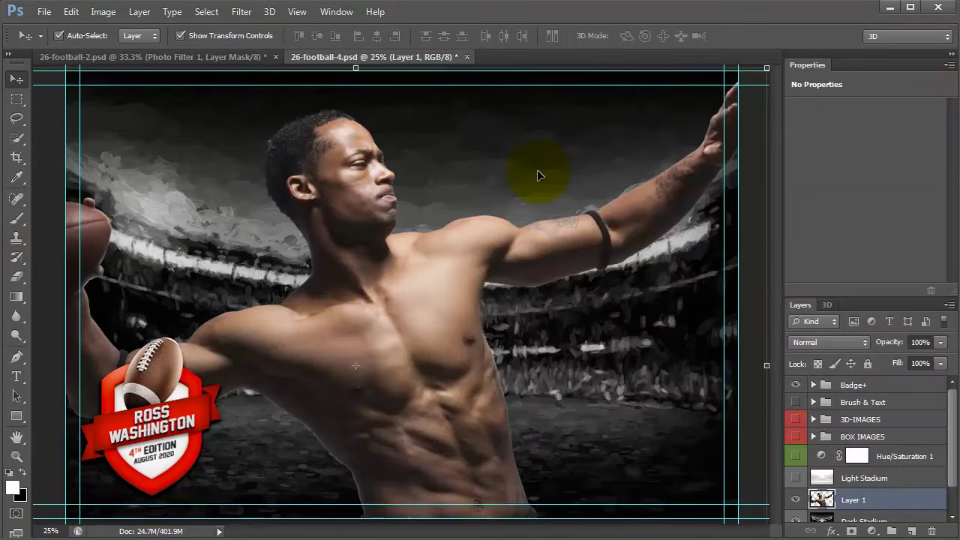
Scale the player layer down and position it over the painted stadium
{"action": "key", "text": "ctrl+0"}
{"action": "left_click_drag", "start_coordinate": [131, 510], "coordinate": [214, 450]}
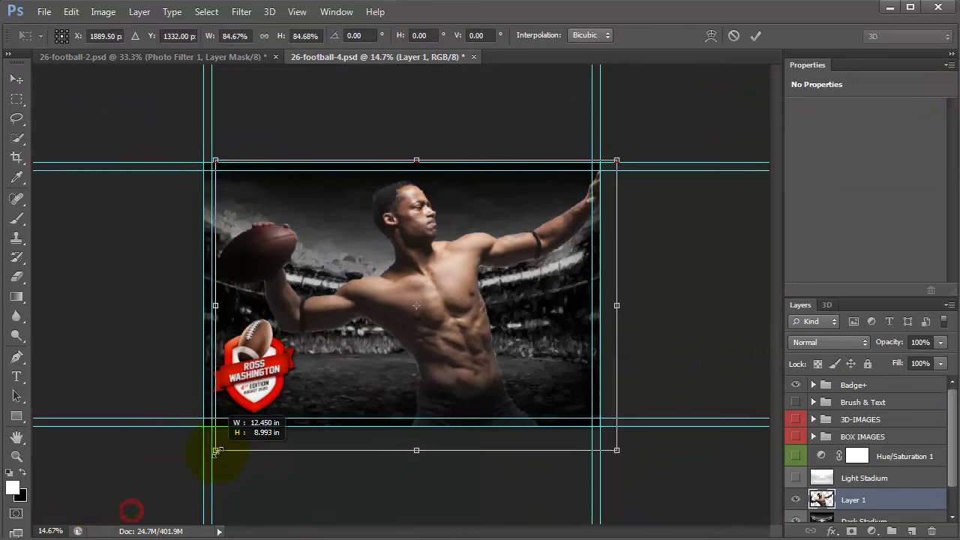
{"action": "left_click_drag", "start_coordinate": [617, 454], "coordinate": [579, 422]}
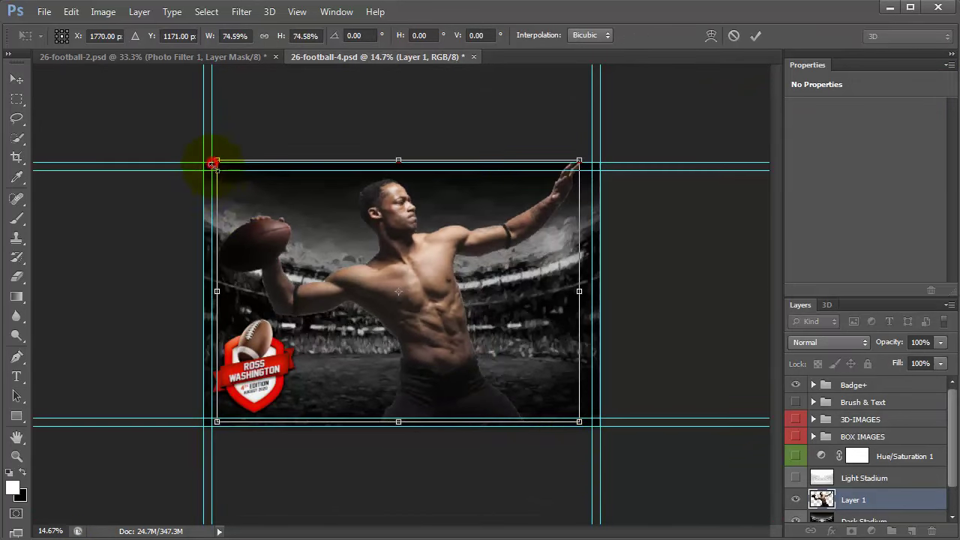
{"action": "left_click_drag", "start_coordinate": [213, 164], "coordinate": [231, 176]}
{"action": "left_click_drag", "start_coordinate": [435, 275], "coordinate": [424, 277]}
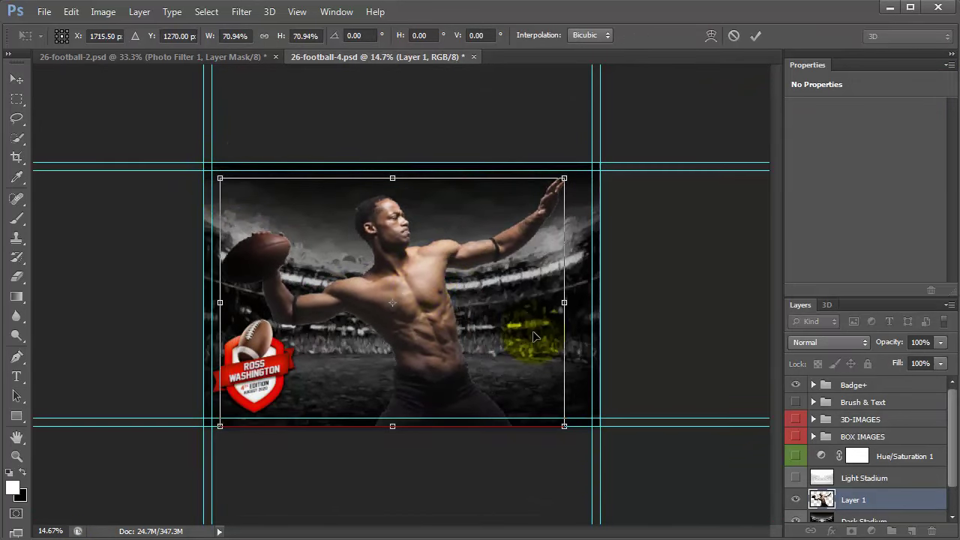
{"action": "key", "text": "Return"}
Stamp all visible layers into a merged Layer 2 and reapply Topaz Impression with Ctrl+F
{"action": "left_click", "coordinate": [883, 385]}
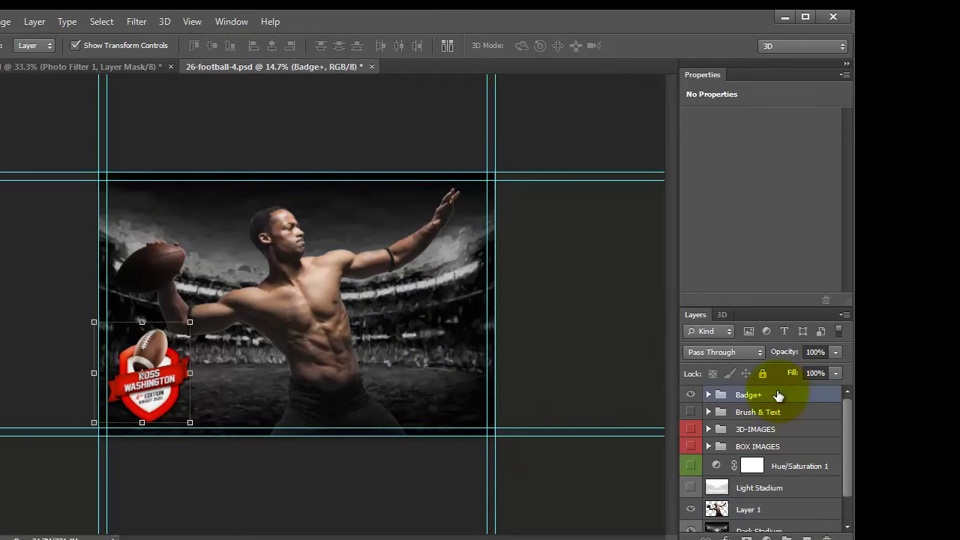
{"action": "key", "text": "ctrl+shift+alt+e"}
{"action": "left_click", "coordinate": [138, 24]}
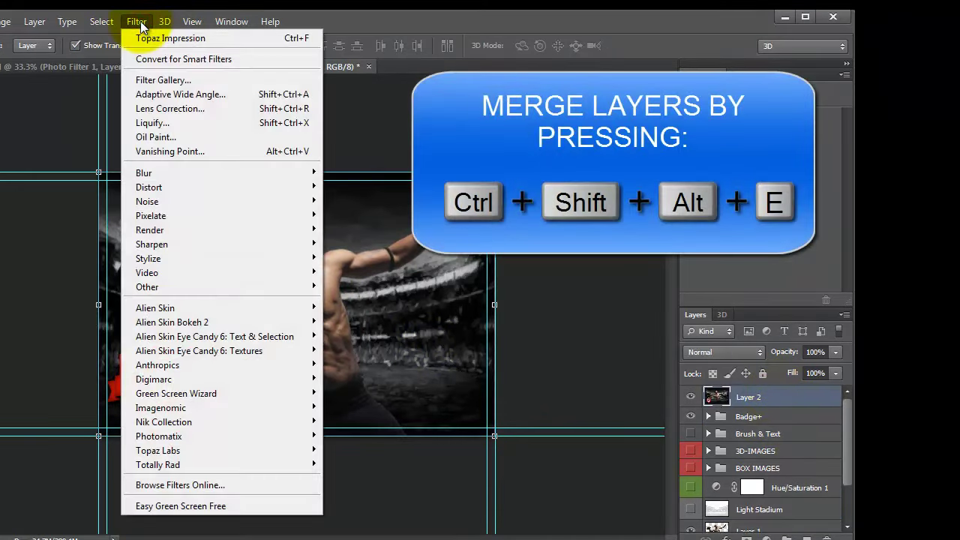
{"action": "mouse_move", "coordinate": [158, 450]}
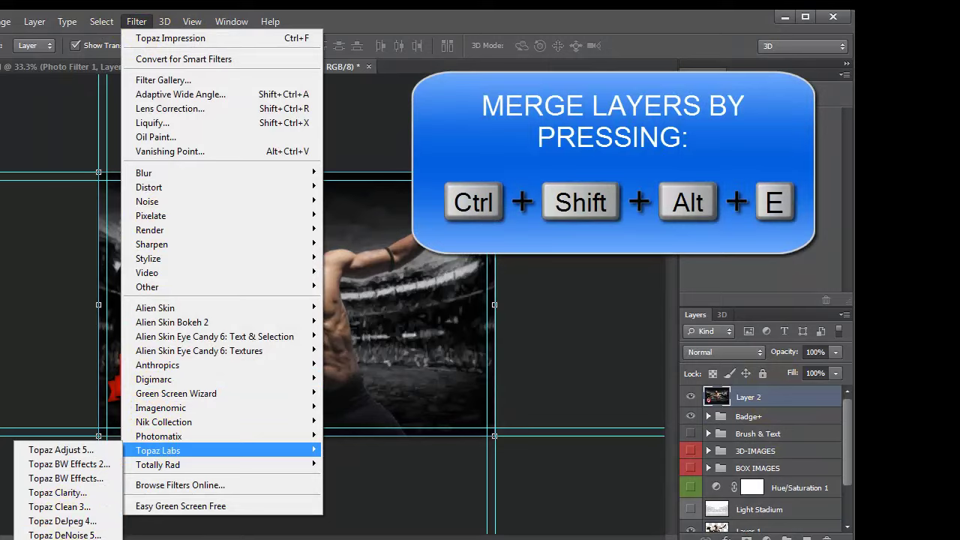
{"action": "key", "text": "ctrl+f"}
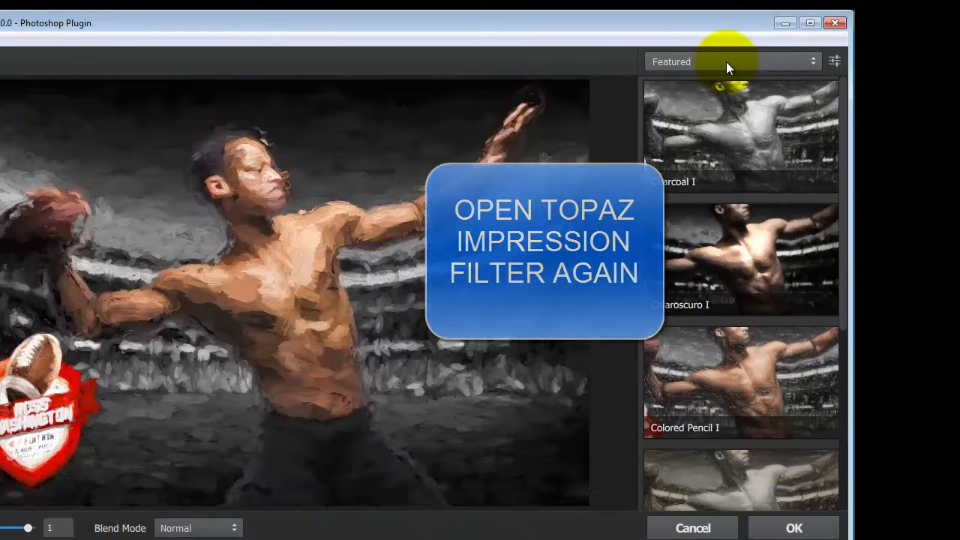
Show All Effects and preview Abstraction I, Charcoal I, Colored Pencil I and Da Vinci Sketch III/IV
{"action": "left_click", "coordinate": [726, 62]}
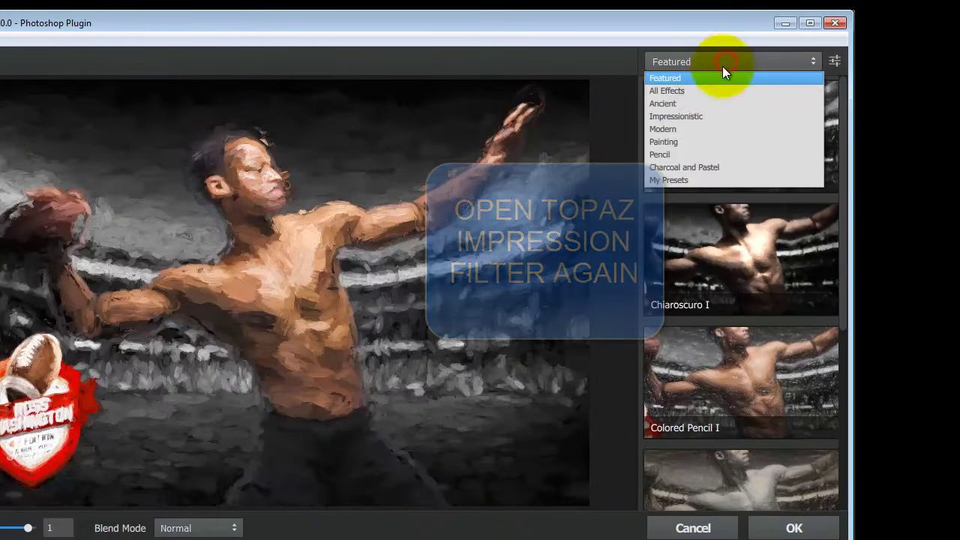
{"action": "left_click", "coordinate": [702, 91]}
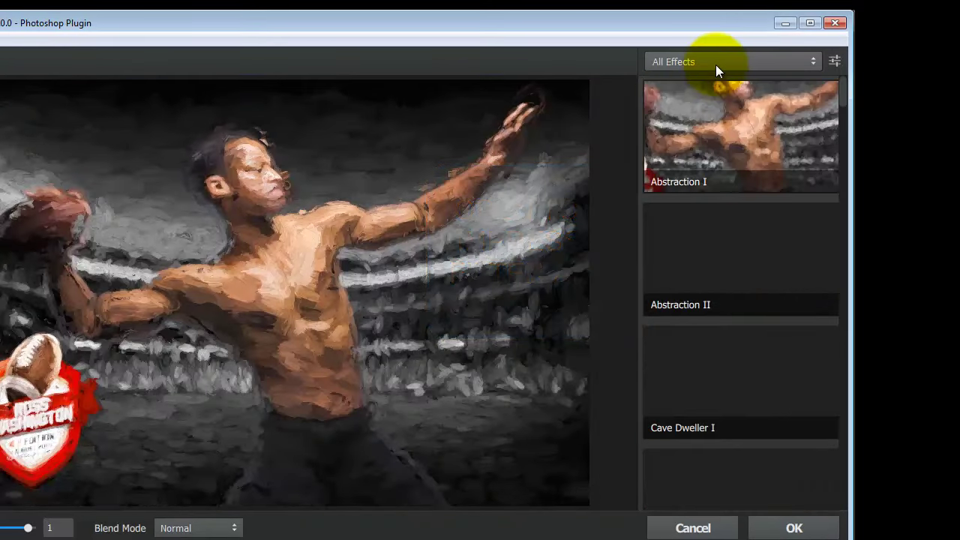
{"action": "left_click", "coordinate": [733, 129]}
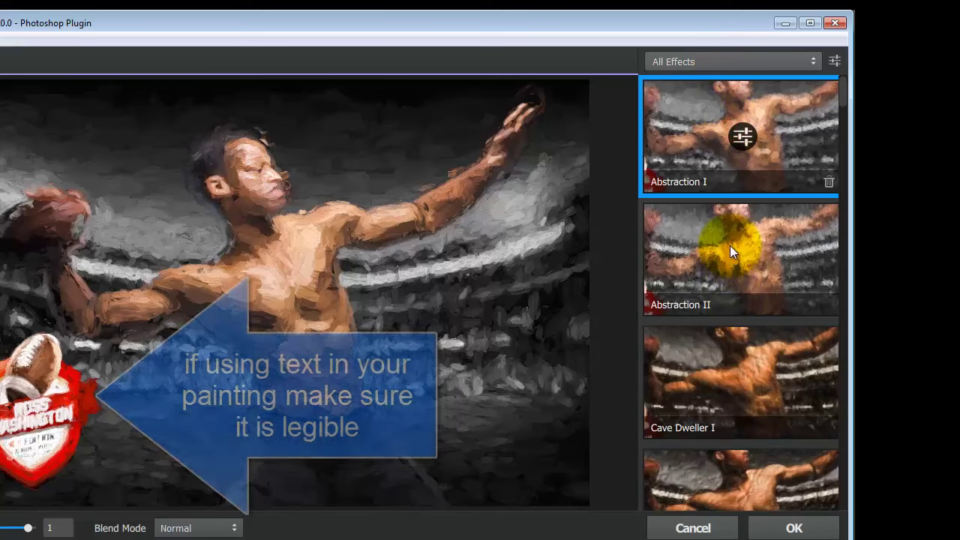
{"action": "scroll", "coordinate": [729, 246], "scroll_direction": "down", "scroll_amount": 2}
{"action": "scroll", "coordinate": [730, 246], "scroll_direction": "down", "scroll_amount": 3}
{"action": "scroll", "coordinate": [731, 276], "scroll_direction": "down", "scroll_amount": 2}
{"action": "scroll", "coordinate": [739, 225], "scroll_direction": "down", "scroll_amount": 2}
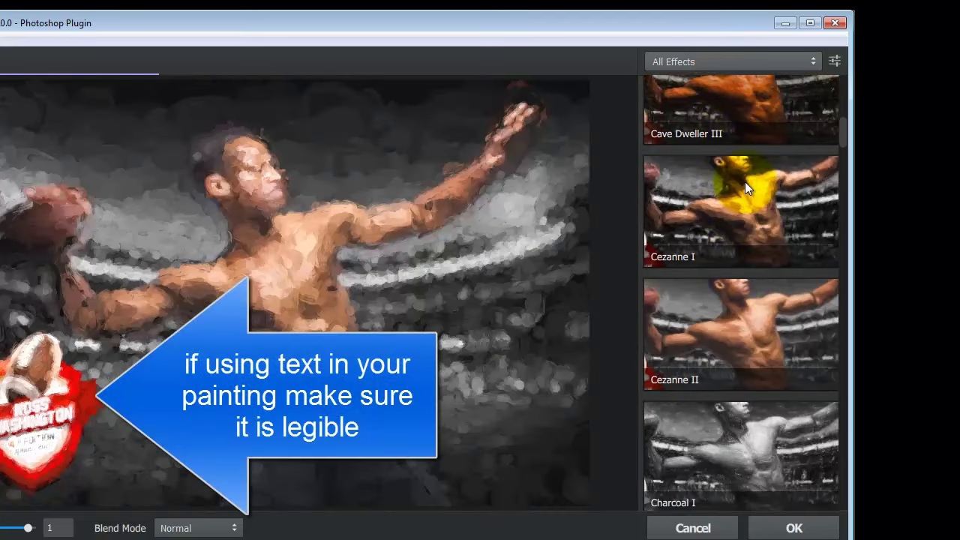
{"action": "scroll", "coordinate": [727, 300], "scroll_direction": "down", "scroll_amount": 5}
{"action": "left_click", "coordinate": [731, 255]}
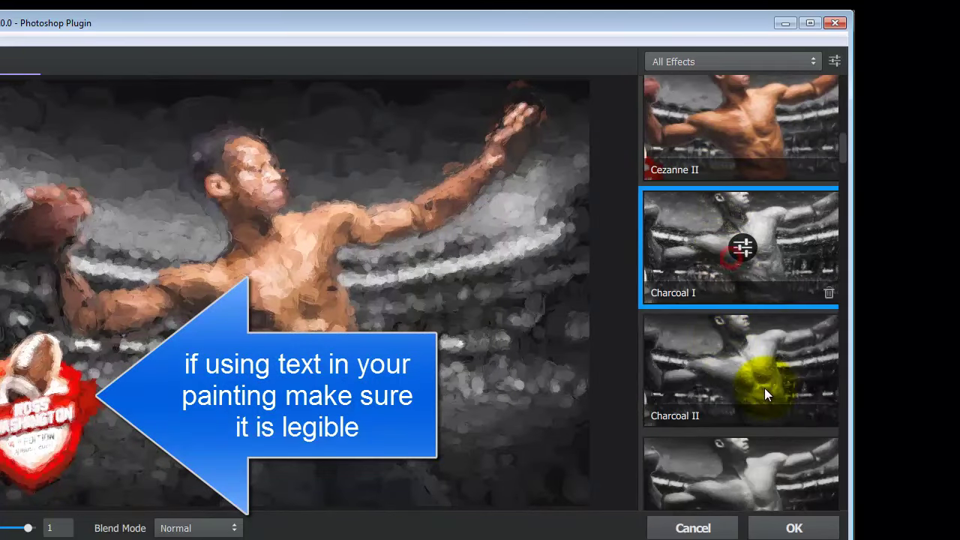
{"action": "scroll", "coordinate": [747, 356], "scroll_direction": "down", "scroll_amount": 3}
{"action": "scroll", "coordinate": [746, 356], "scroll_direction": "down", "scroll_amount": 3}
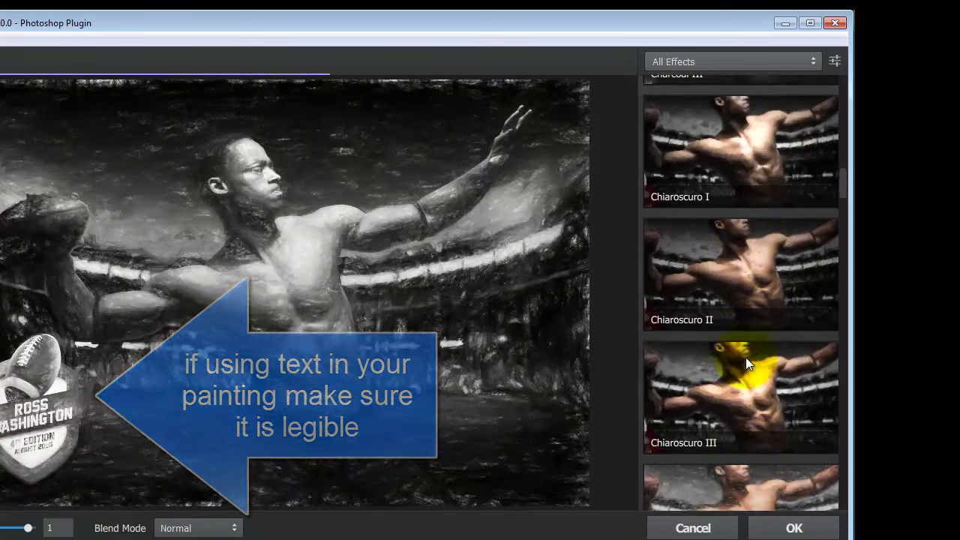
{"action": "scroll", "coordinate": [742, 375], "scroll_direction": "down", "scroll_amount": 3}
{"action": "left_click", "coordinate": [742, 349]}
{"action": "scroll", "coordinate": [768, 408], "scroll_direction": "down", "scroll_amount": 3}
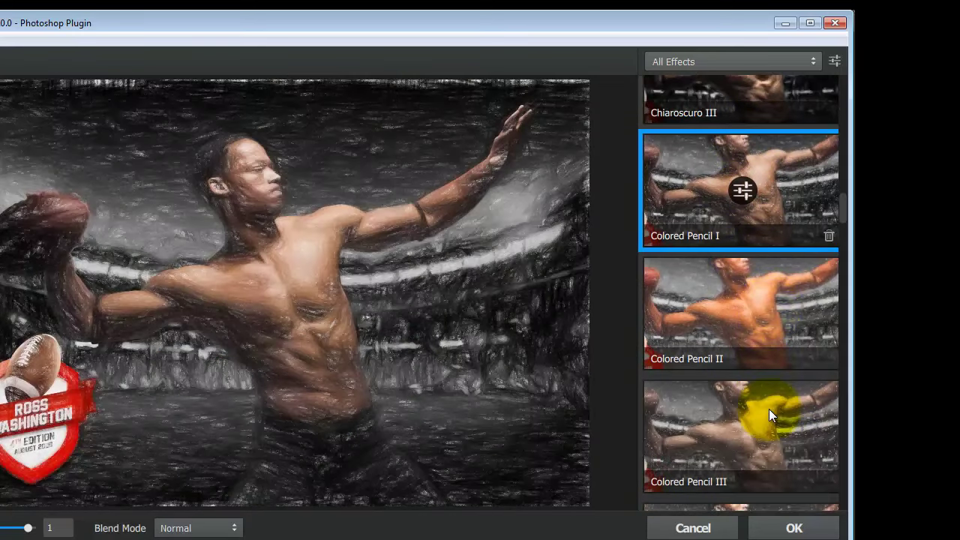
{"action": "scroll", "coordinate": [768, 408], "scroll_direction": "down", "scroll_amount": 3}
{"action": "scroll", "coordinate": [767, 408], "scroll_direction": "down", "scroll_amount": 3}
{"action": "scroll", "coordinate": [767, 408], "scroll_direction": "down", "scroll_amount": 3}
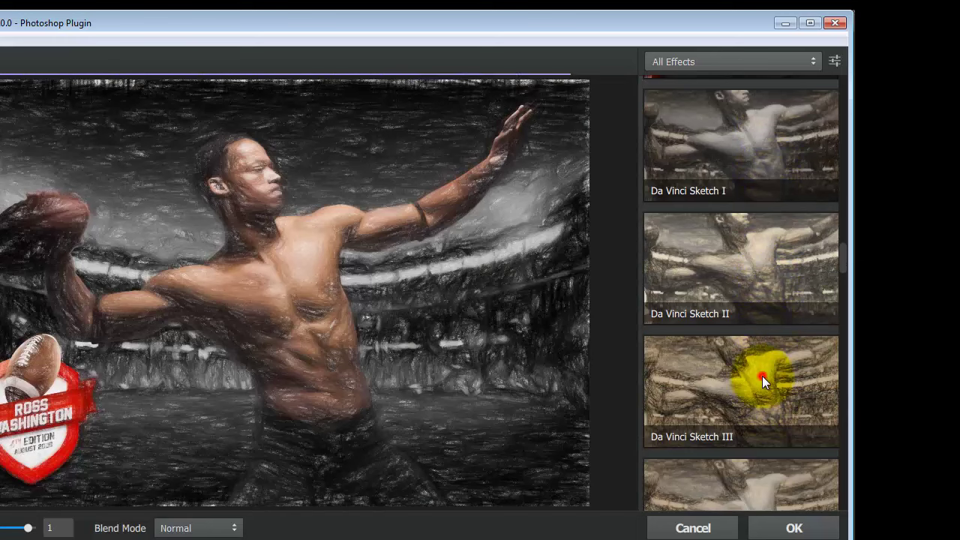
{"action": "left_click", "coordinate": [762, 376]}
{"action": "scroll", "coordinate": [793, 404], "scroll_direction": "down", "scroll_amount": 3}
{"action": "left_click", "coordinate": [730, 335]}
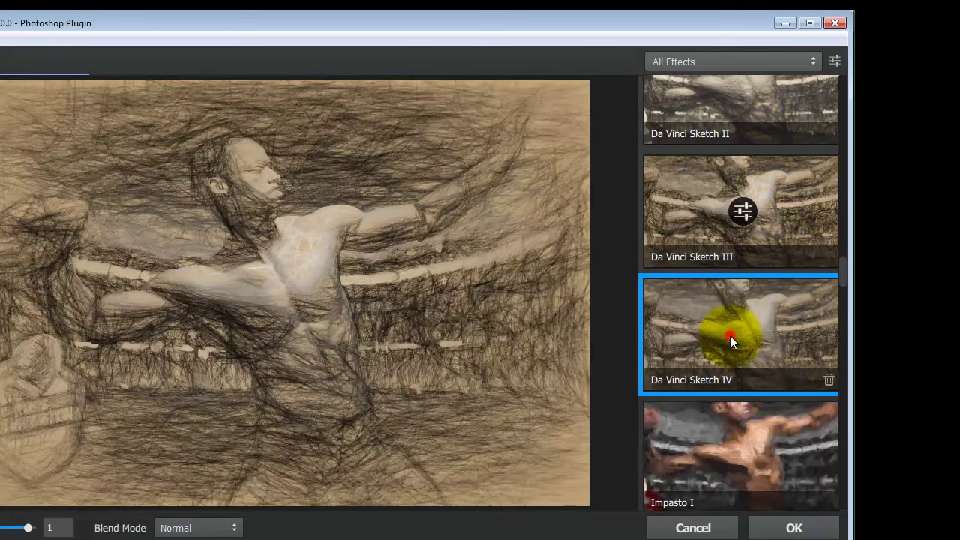
{"action": "scroll", "coordinate": [757, 450], "scroll_direction": "down", "scroll_amount": 3}
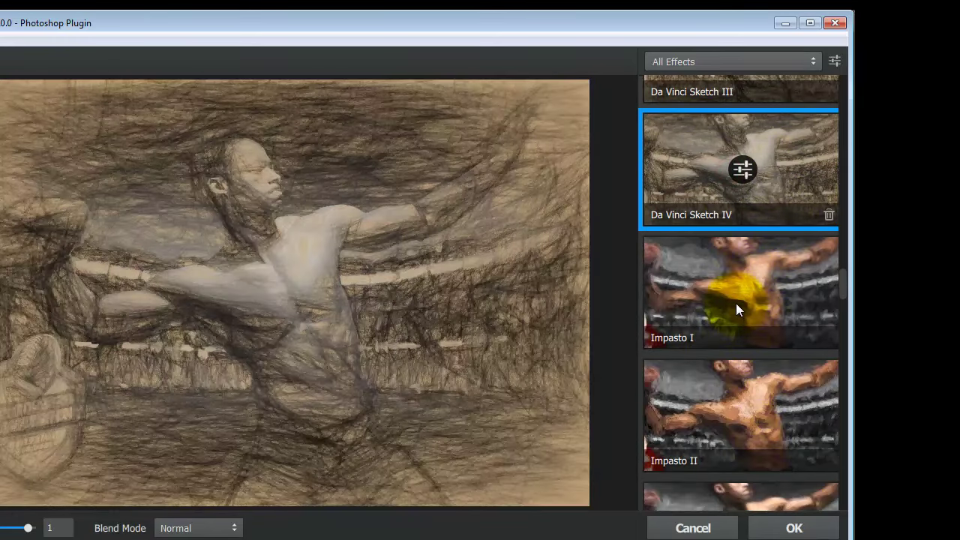
Preview the Impasto I, Impasto II, Monet I and Sketch Work II effects
{"action": "left_click", "coordinate": [735, 305]}
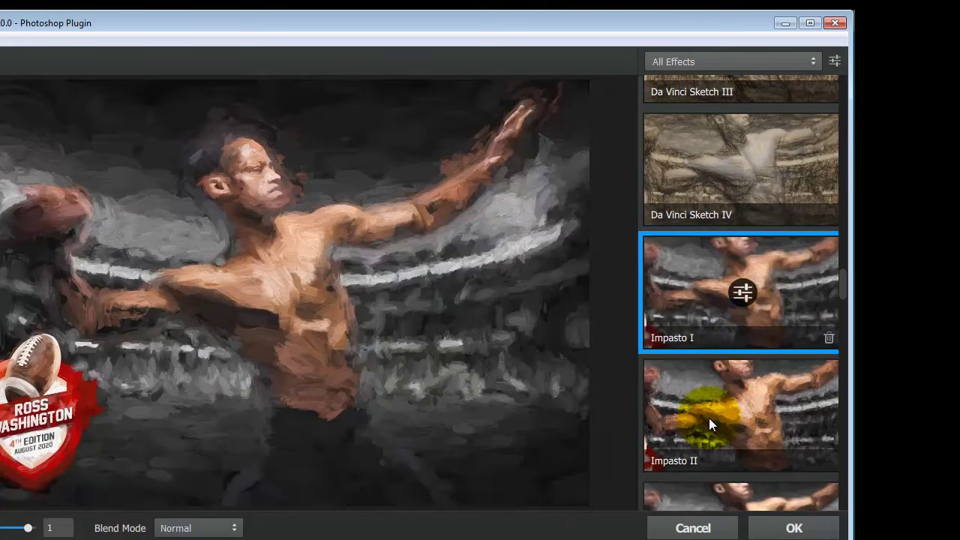
{"action": "left_click", "coordinate": [709, 424]}
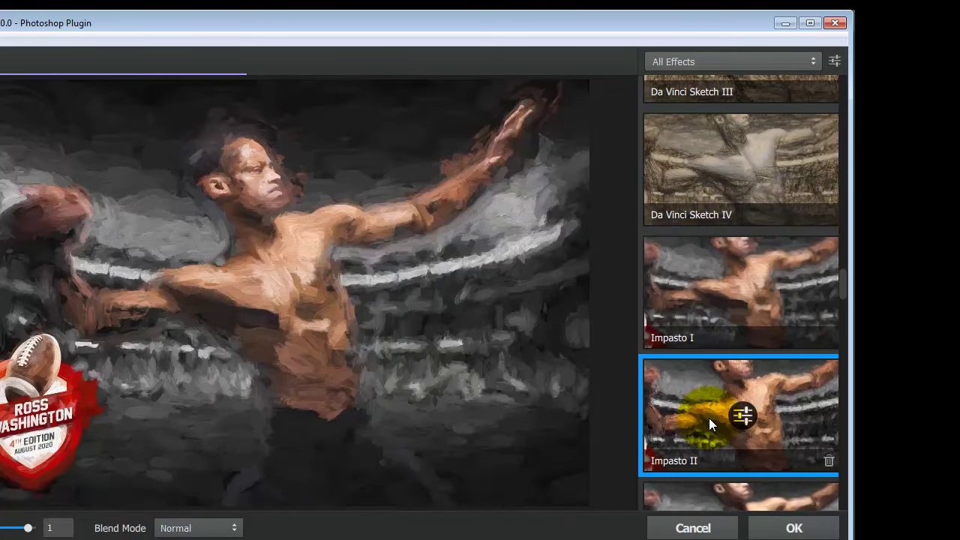
{"action": "scroll", "coordinate": [708, 417], "scroll_direction": "down", "scroll_amount": 2}
{"action": "scroll", "coordinate": [704, 375], "scroll_direction": "down", "scroll_amount": 2}
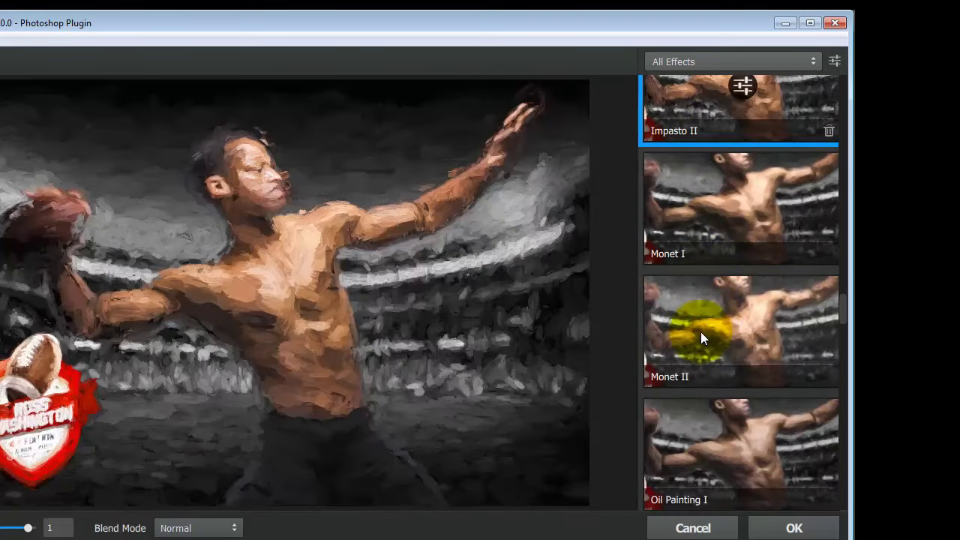
{"action": "left_click", "coordinate": [726, 214]}
{"action": "scroll", "coordinate": [754, 352], "scroll_direction": "down", "scroll_amount": 3}
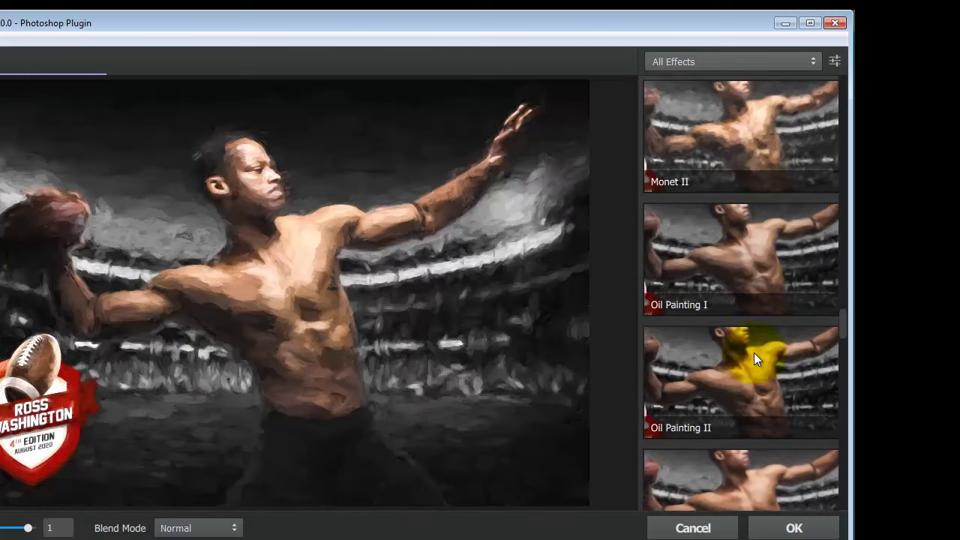
{"action": "scroll", "coordinate": [753, 353], "scroll_direction": "down", "scroll_amount": 2}
{"action": "scroll", "coordinate": [753, 352], "scroll_direction": "down", "scroll_amount": 3}
{"action": "scroll", "coordinate": [754, 353], "scroll_direction": "down", "scroll_amount": 3}
{"action": "scroll", "coordinate": [752, 389], "scroll_direction": "down", "scroll_amount": 3}
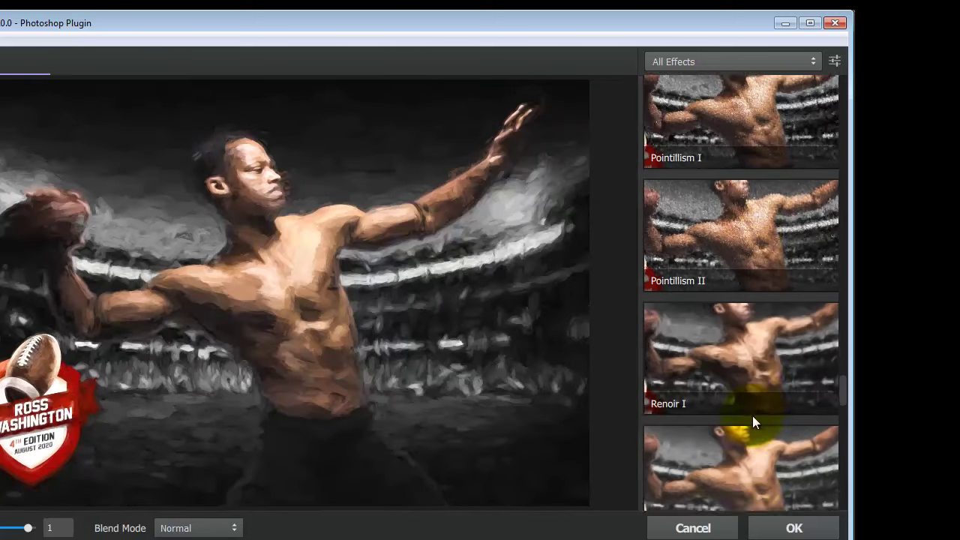
{"action": "scroll", "coordinate": [752, 416], "scroll_direction": "down", "scroll_amount": 3}
{"action": "scroll", "coordinate": [752, 416], "scroll_direction": "down", "scroll_amount": 3}
{"action": "scroll", "coordinate": [752, 416], "scroll_direction": "down", "scroll_amount": 2}
{"action": "left_click", "coordinate": [731, 193]}
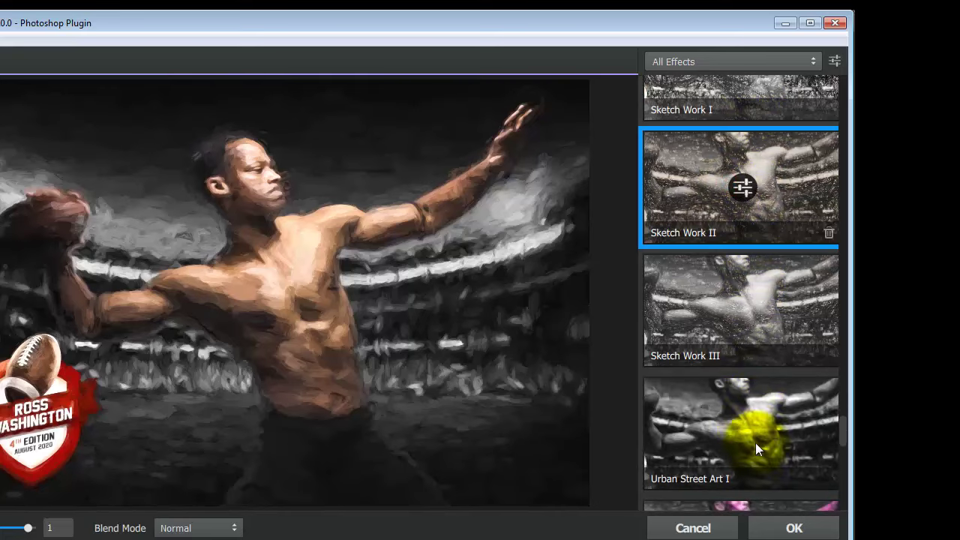
{"action": "scroll", "coordinate": [754, 432], "scroll_direction": "down", "scroll_amount": 2}
{"action": "scroll", "coordinate": [746, 417], "scroll_direction": "down", "scroll_amount": 3}
{"action": "scroll", "coordinate": [747, 419], "scroll_direction": "down", "scroll_amount": 3}
{"action": "scroll", "coordinate": [750, 418], "scroll_direction": "down", "scroll_amount": 3}
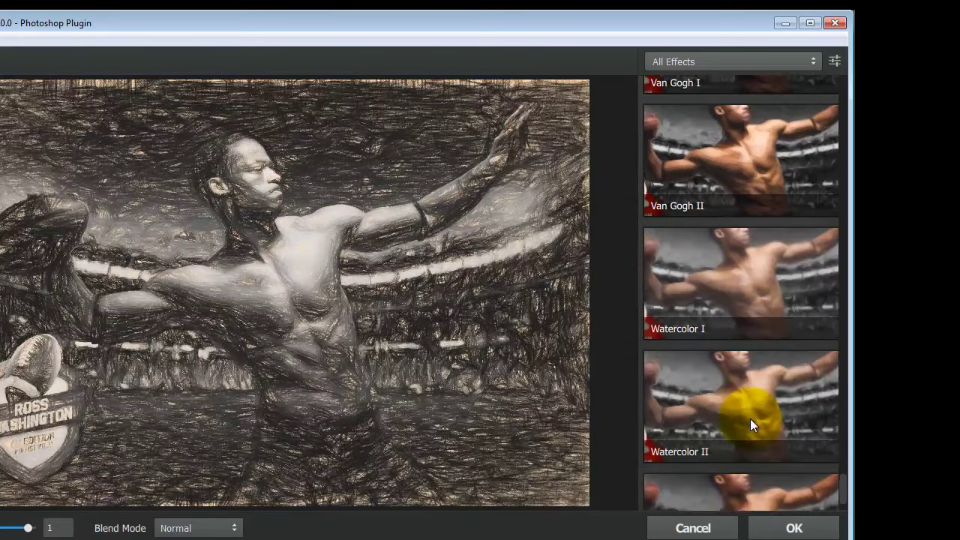
{"action": "scroll", "coordinate": [750, 419], "scroll_direction": "down", "scroll_amount": 1}
Preview Watercolor II, then choose Cezanne I and apply it to Layer 2
{"action": "left_click", "coordinate": [743, 318]}
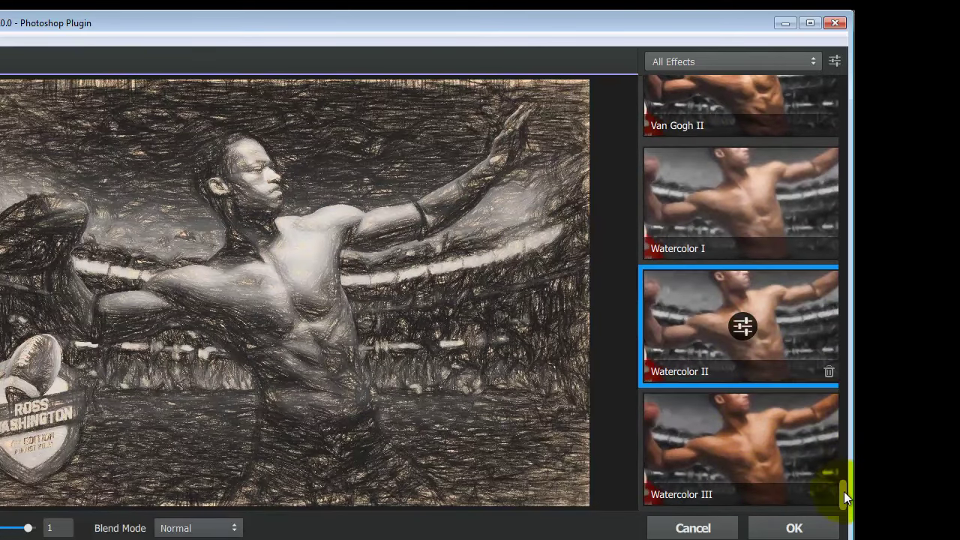
{"action": "left_click_drag", "start_coordinate": [843, 491], "coordinate": [836, 123]}
{"action": "left_click", "coordinate": [745, 294]}
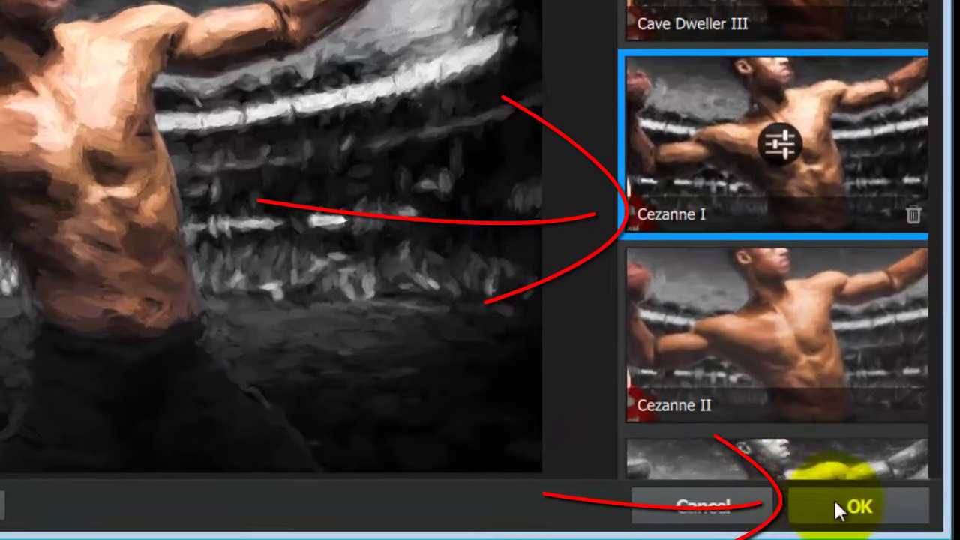
{"action": "left_click", "coordinate": [780, 525]}
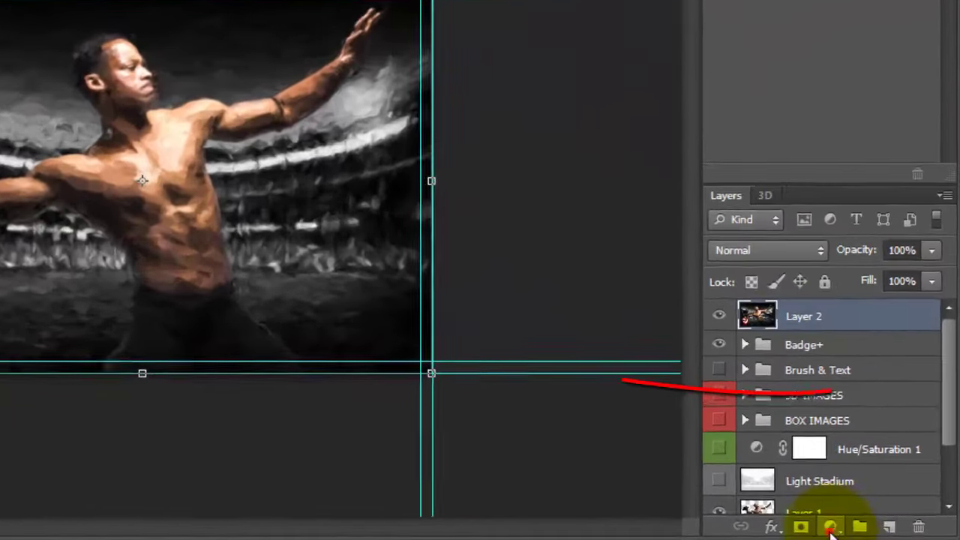
Add a Photo Filter adjustment layer and cycle its filter presets to Cyan at 25% density
{"action": "left_click", "coordinate": [871, 531]}
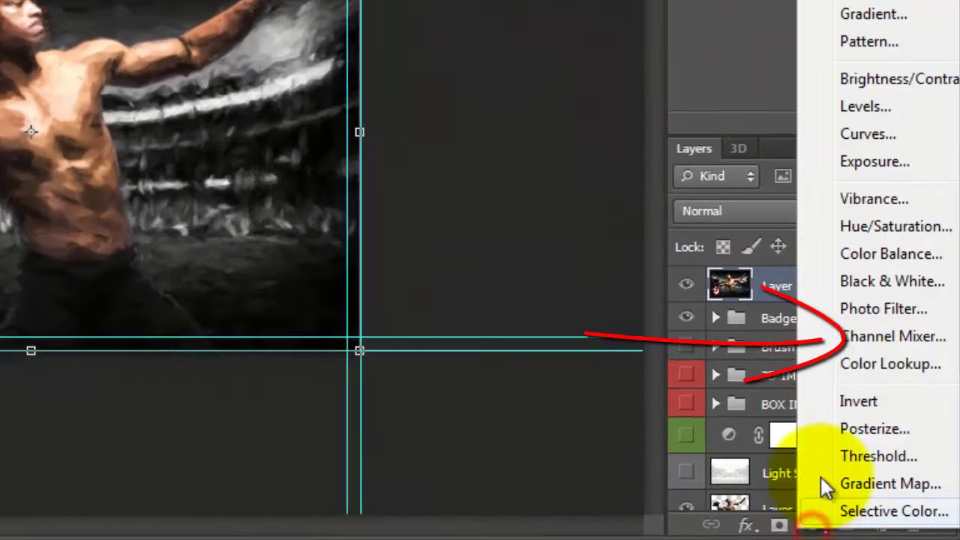
{"action": "left_click", "coordinate": [869, 308]}
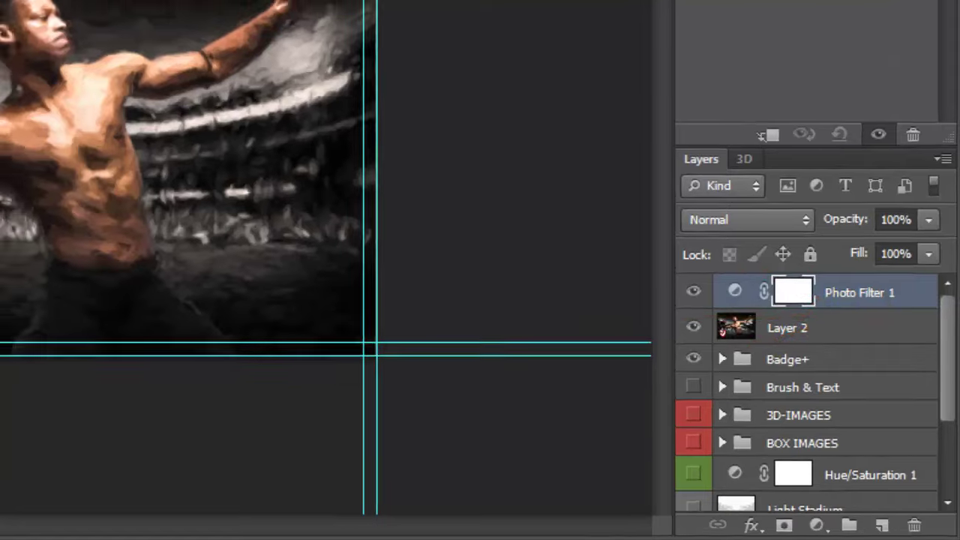
{"action": "left_click", "coordinate": [885, 110]}
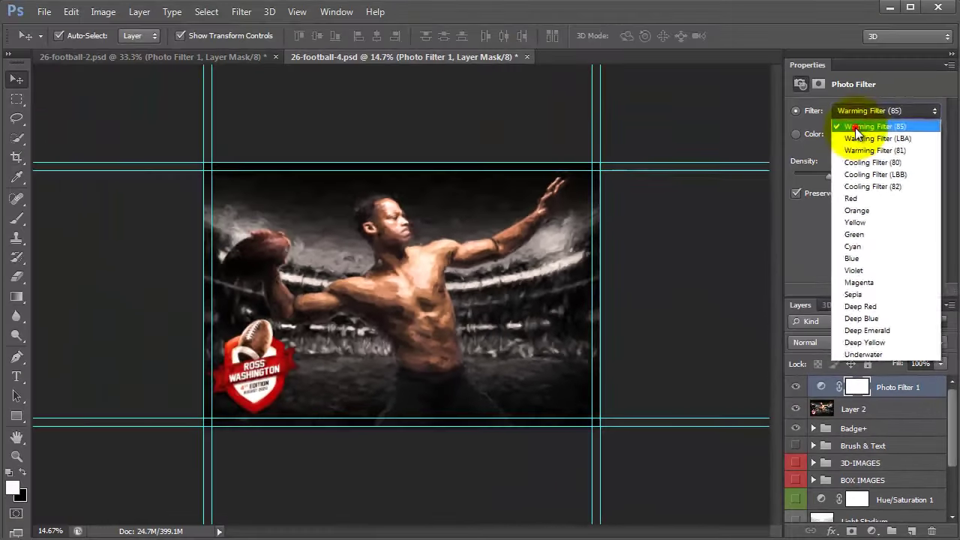
{"action": "left_click", "coordinate": [863, 123]}
{"action": "key", "text": "Down"}
{"action": "key", "text": "Down"}
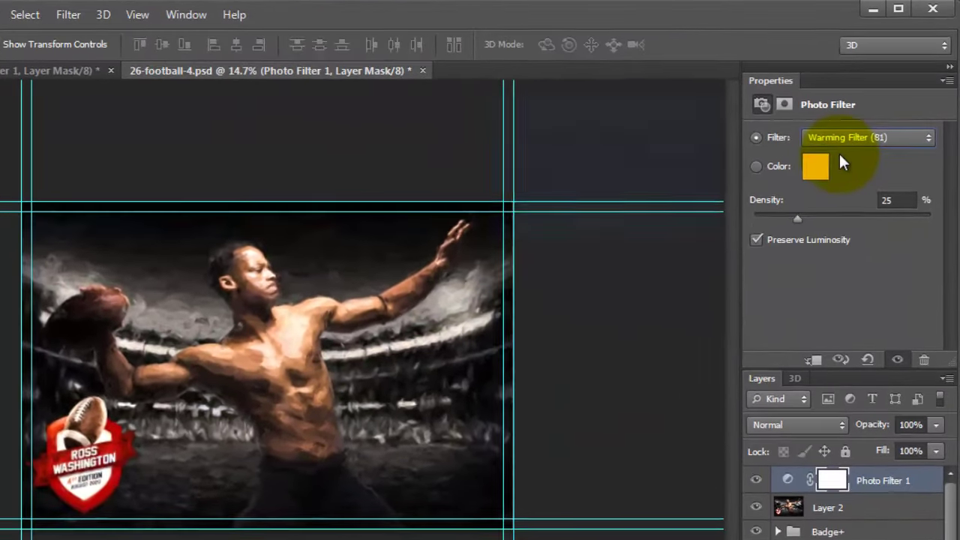
{"action": "key", "text": "Down"}
{"action": "key", "text": "Down"}
{"action": "key", "text": "Down"}
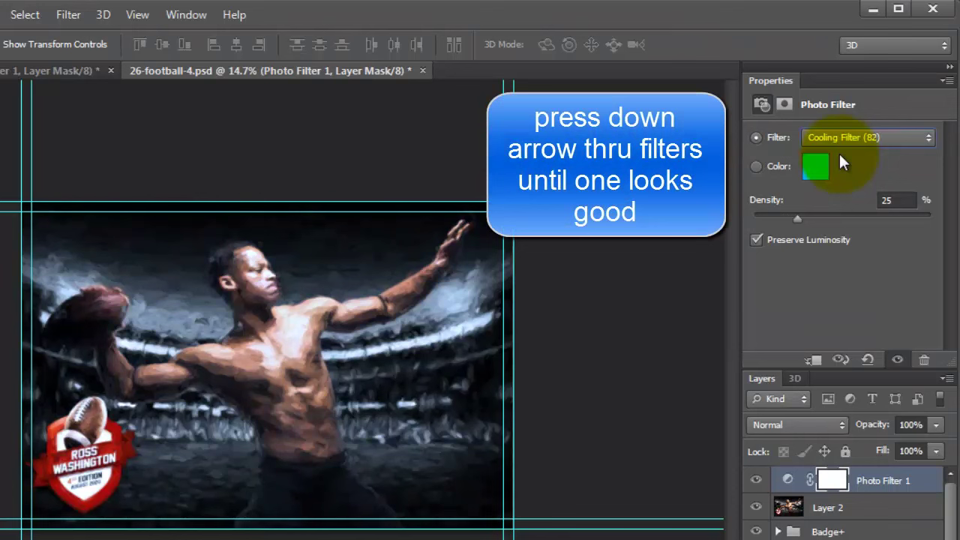
{"action": "key", "text": "Down"}
{"action": "key", "text": "Down"}
{"action": "key", "text": "Down"}
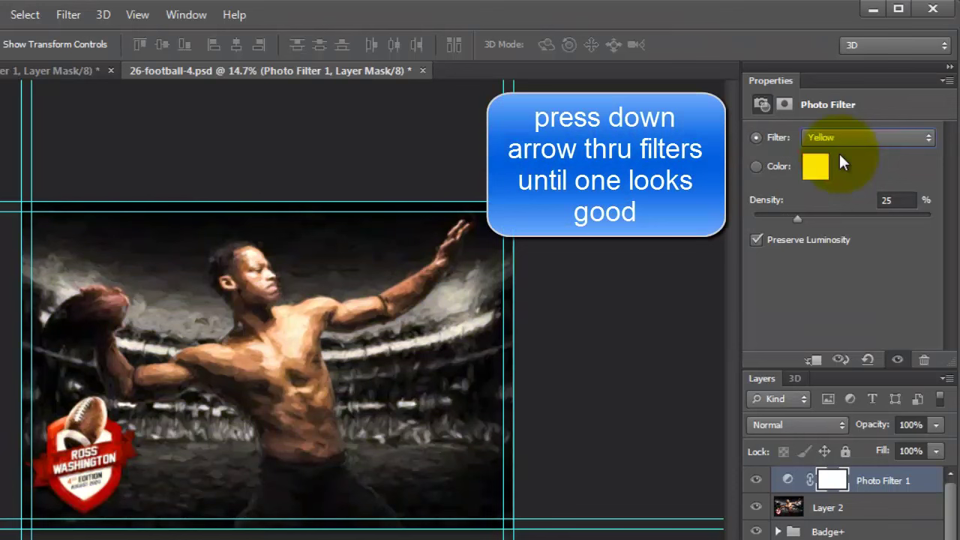
{"action": "key", "text": "Down"}
{"action": "key", "text": "Down"}
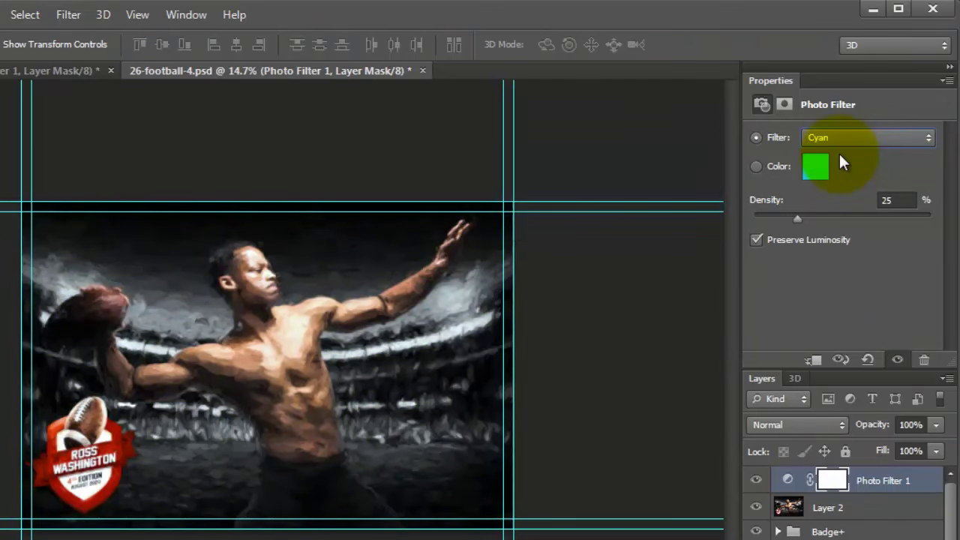
Zoom in on the player's upper body and make Layer 2 active
{"action": "key", "text": "z"}
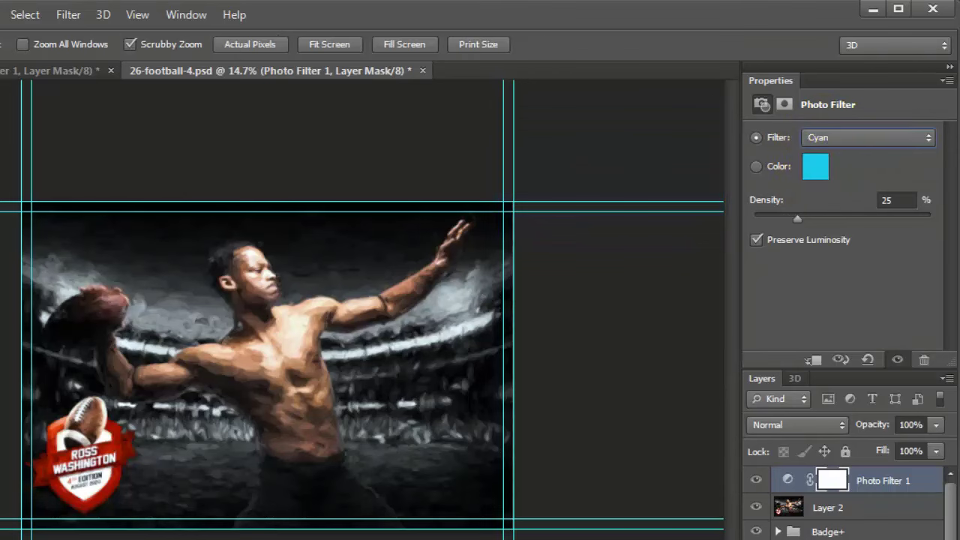
{"action": "left_click", "coordinate": [247, 317]}
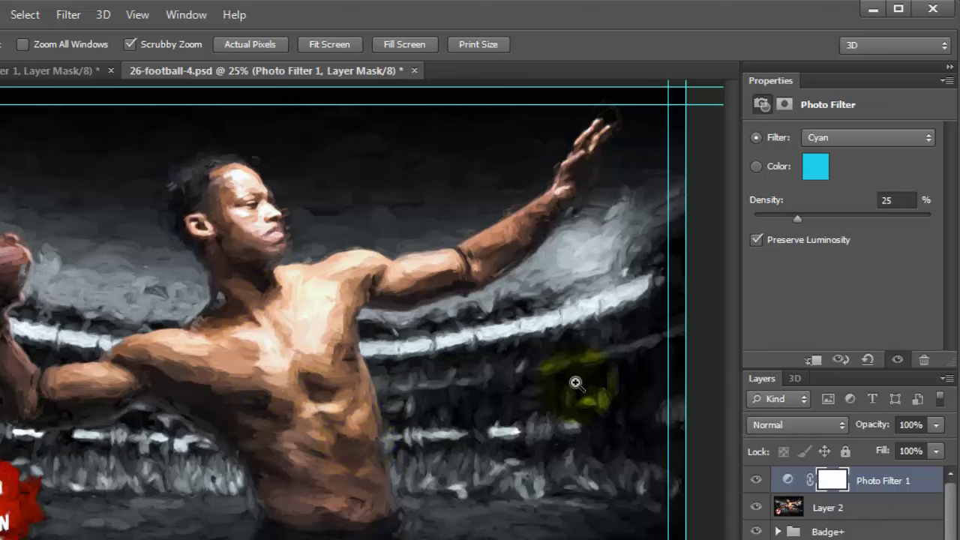
{"action": "left_click", "coordinate": [896, 507]}
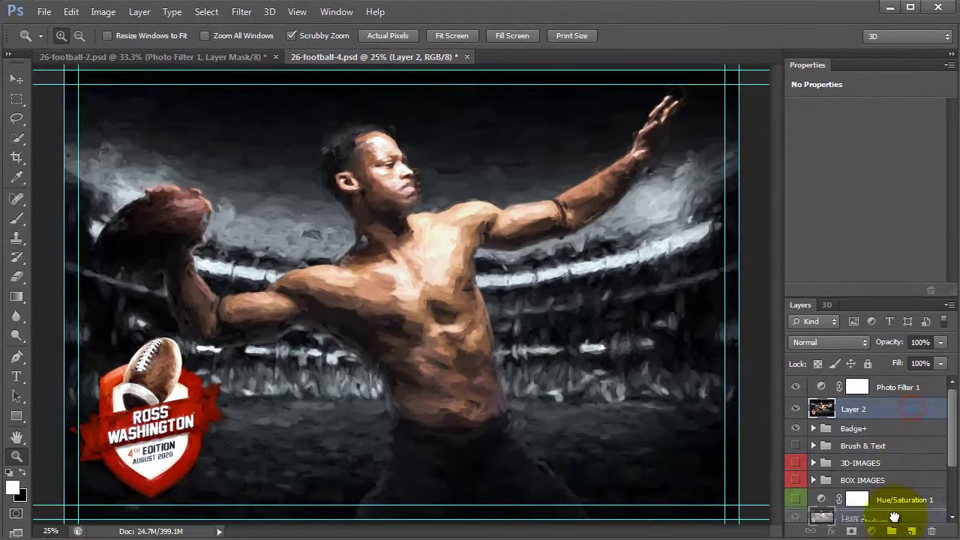
Duplicate Layer 2 and run a 3.5-pixel High Pass filter on the copy
{"action": "scroll", "coordinate": [894, 516], "scroll_direction": "down", "scroll_amount": 1}
{"action": "left_click_drag", "start_coordinate": [914, 528], "coordinate": [912, 529]}
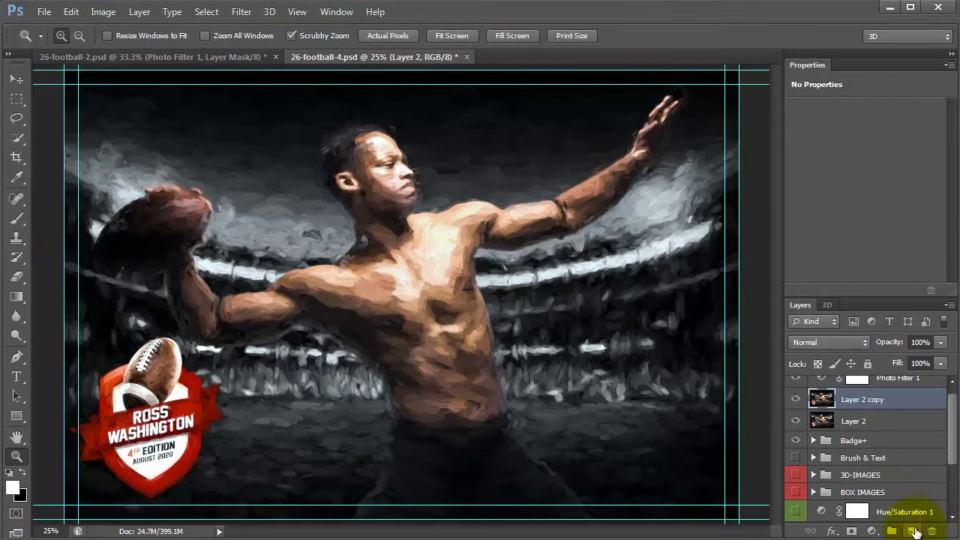
{"action": "left_click", "coordinate": [242, 15]}
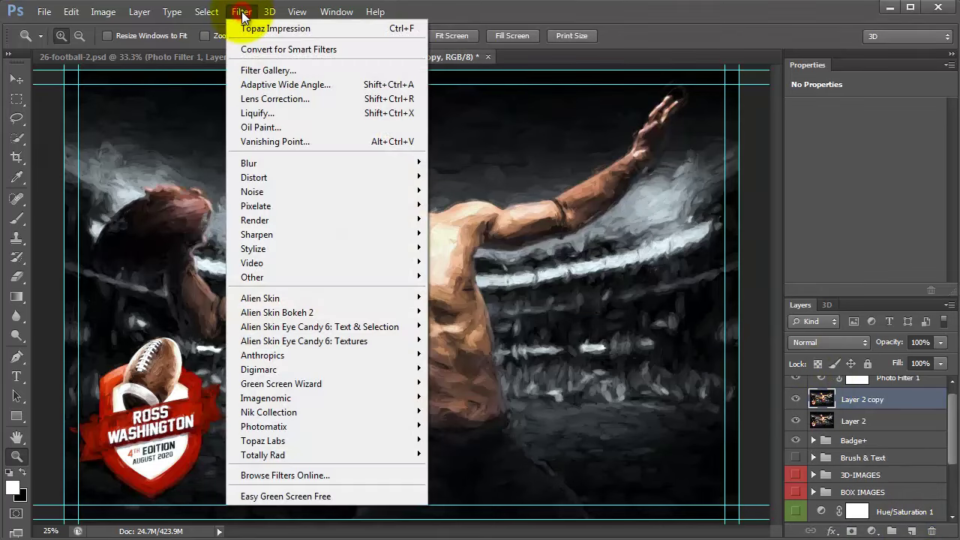
{"action": "mouse_move", "coordinate": [252, 276]}
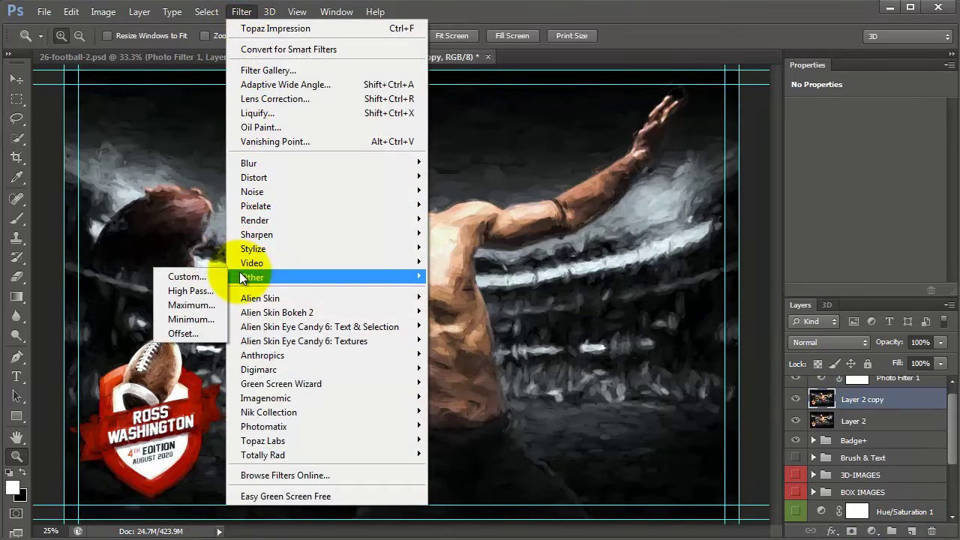
{"action": "left_click", "coordinate": [206, 290]}
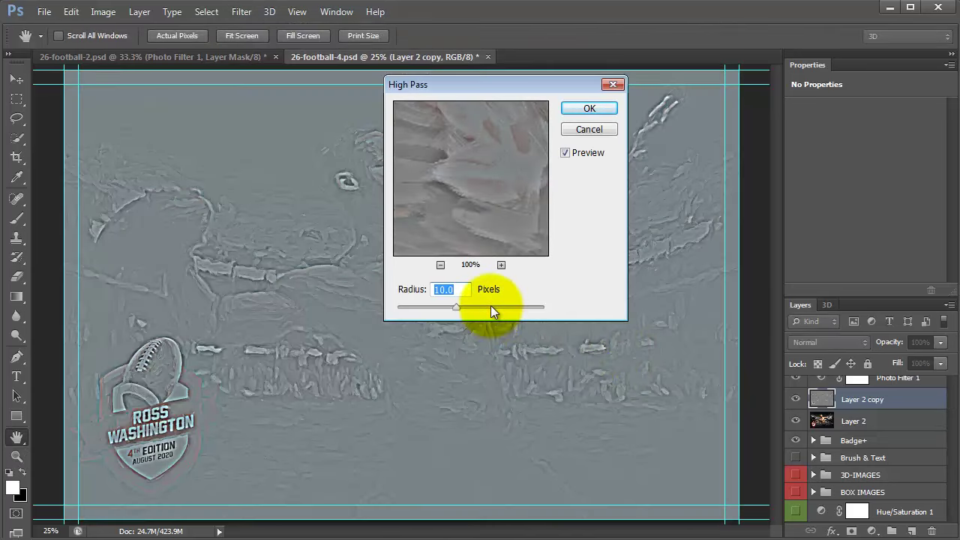
{"action": "left_click_drag", "start_coordinate": [490, 307], "coordinate": [431, 306]}
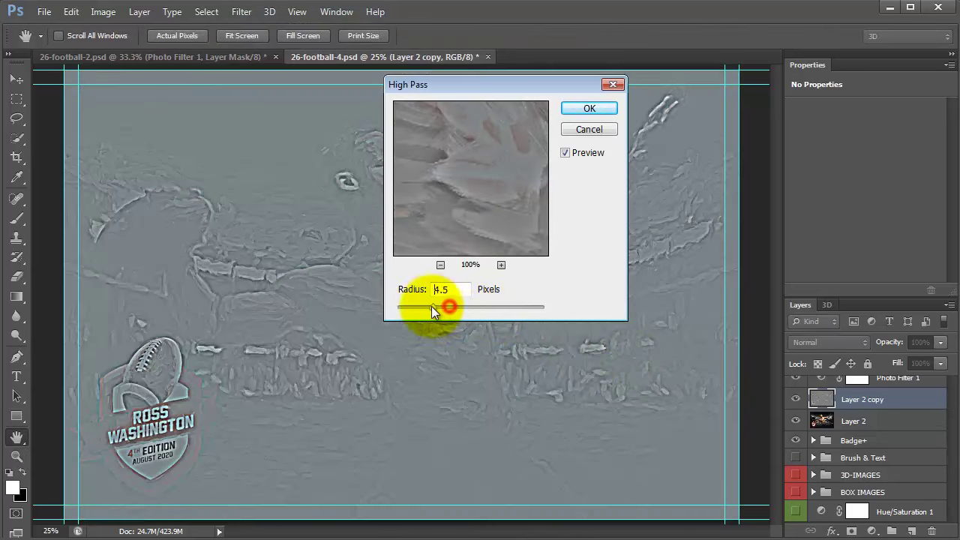
{"action": "left_click", "coordinate": [596, 109]}
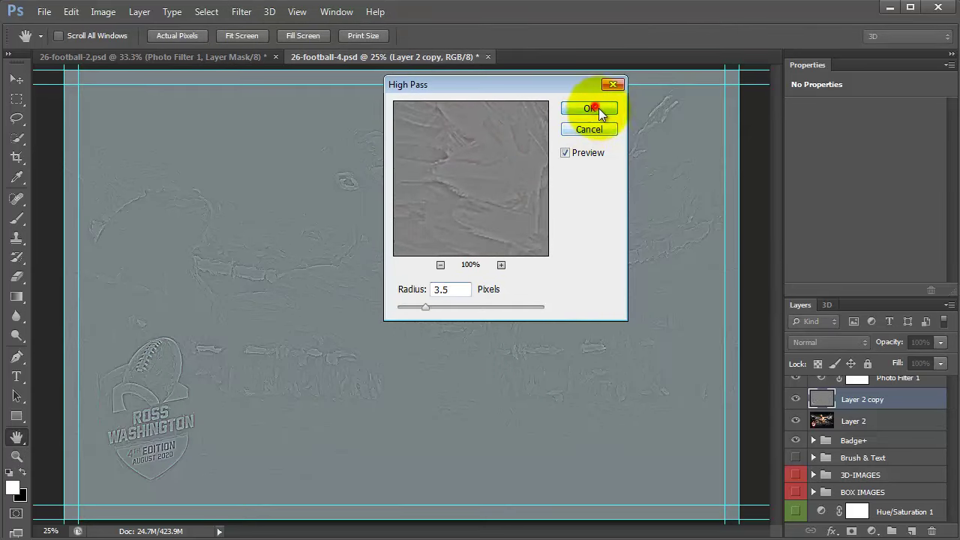
{"action": "key", "text": "z"}
Set the High Pass copy's blend mode to Overlay
{"action": "left_click", "coordinate": [826, 342]}
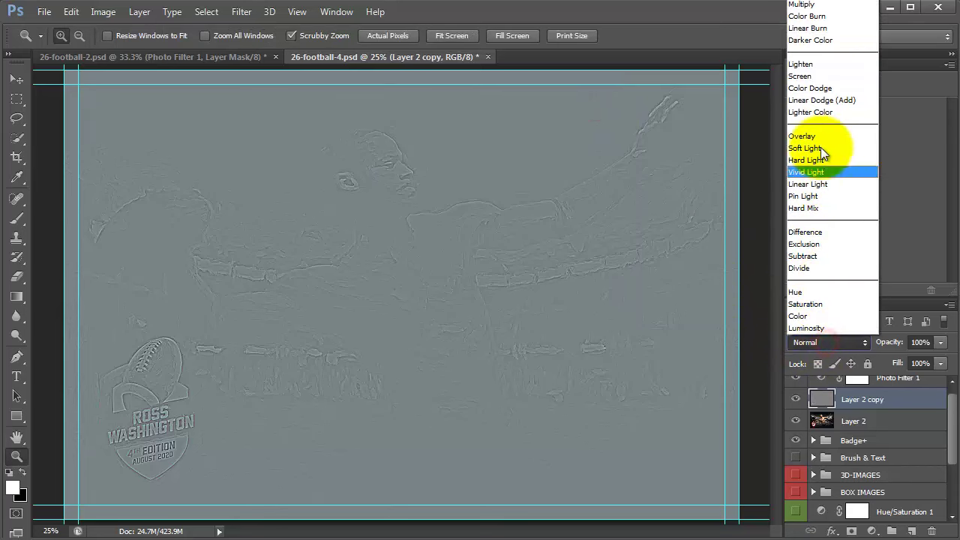
{"action": "left_click", "coordinate": [802, 135]}
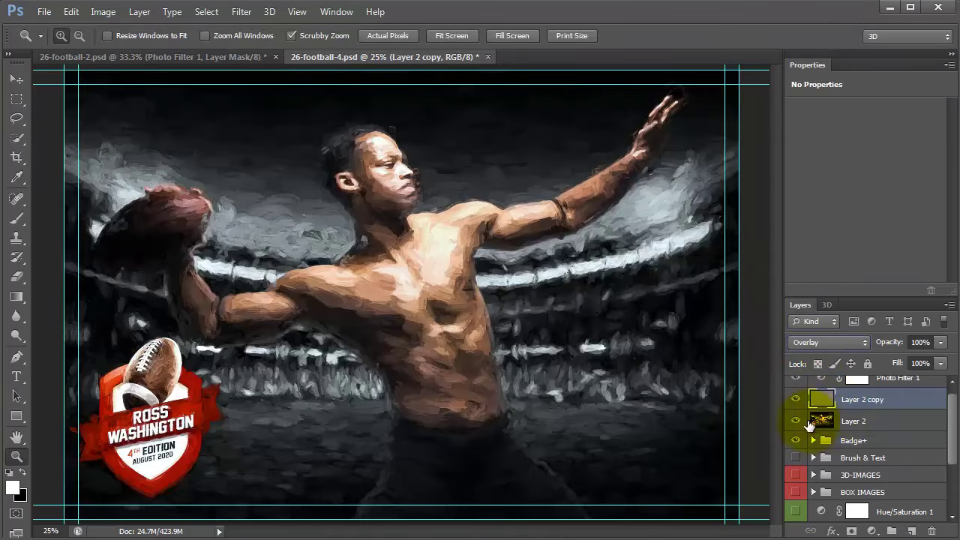
{"action": "left_click", "coordinate": [797, 401]}
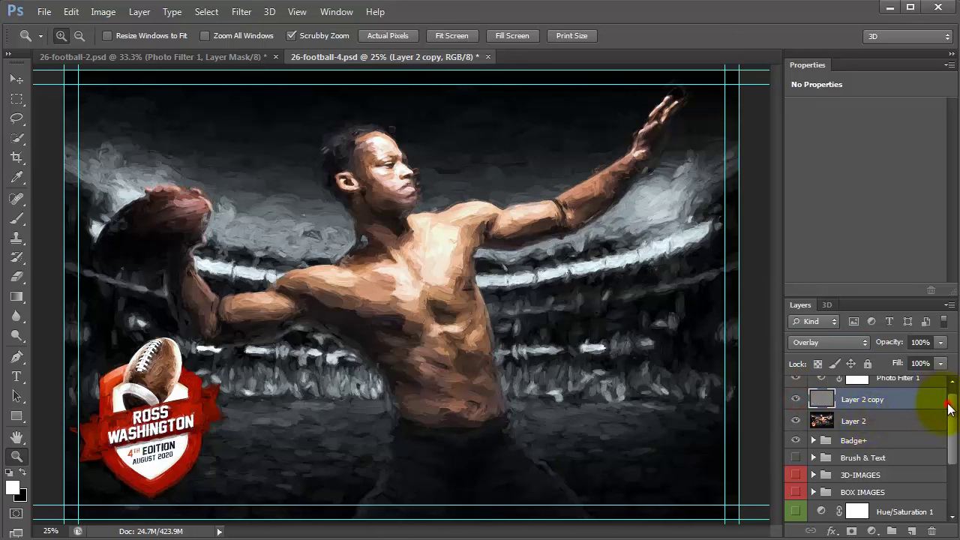
{"action": "left_click_drag", "start_coordinate": [949, 407], "coordinate": [937, 403]}
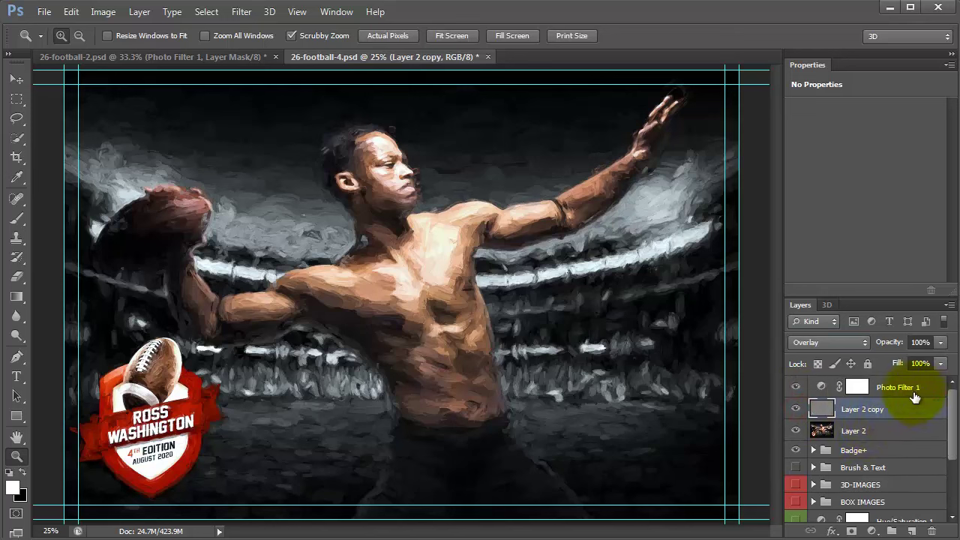
Select the Photo Filter 1 layer and save the poster as 26-football-4.psd
{"action": "left_click", "coordinate": [911, 390]}
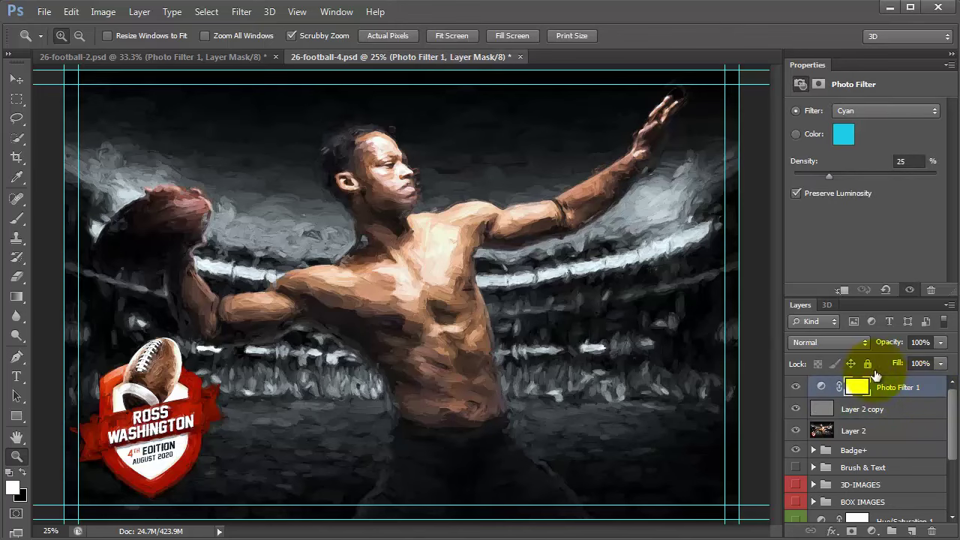
{"action": "left_click", "coordinate": [45, 11]}
{"action": "left_click", "coordinate": [63, 181]}
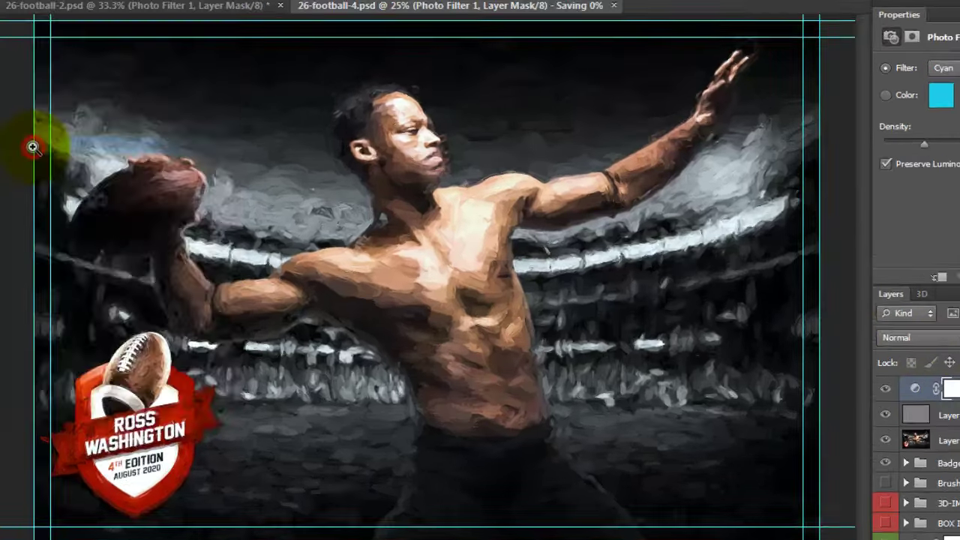